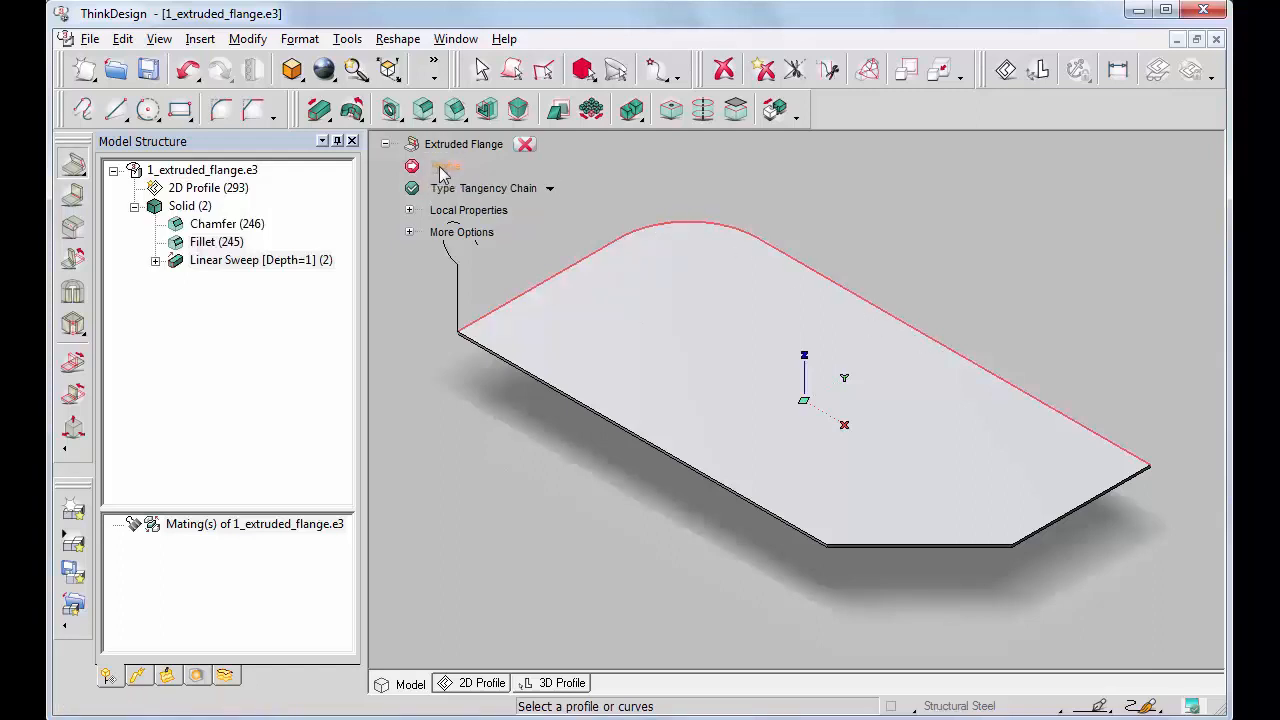
Create an extruded flange from the curled profile along the plate's tangency chain of edges
click(457, 290)
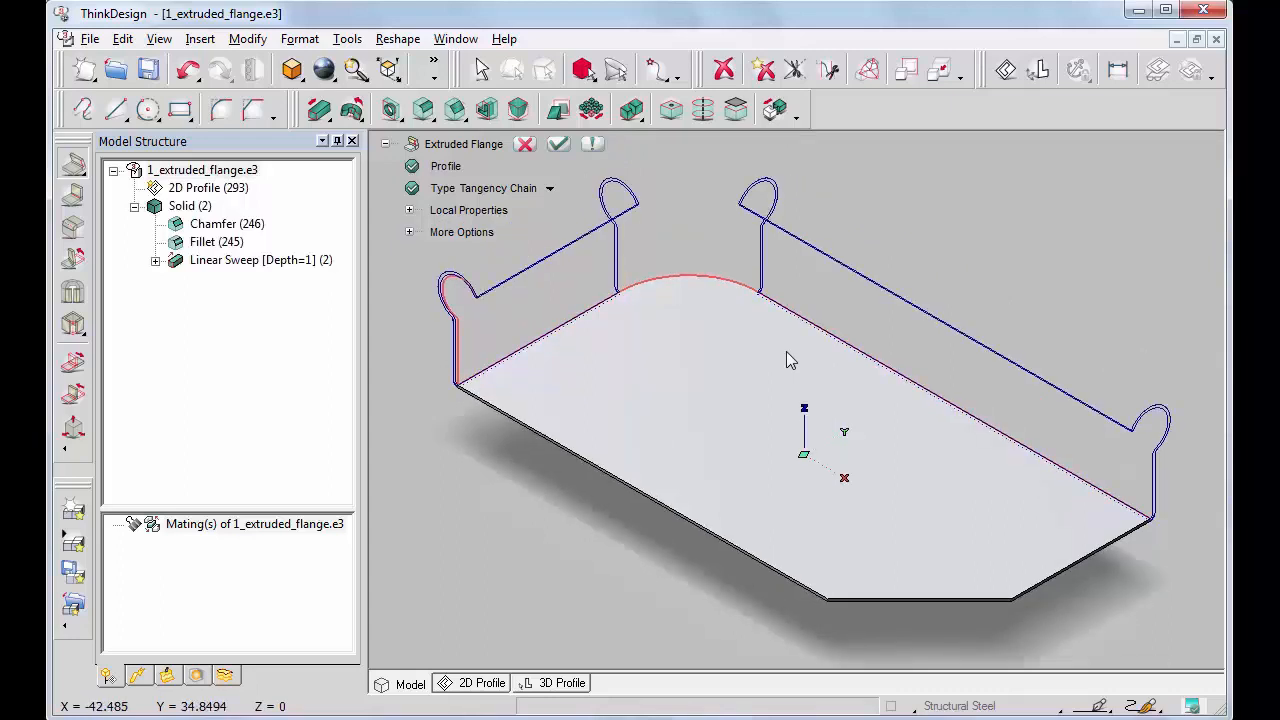
click(558, 143)
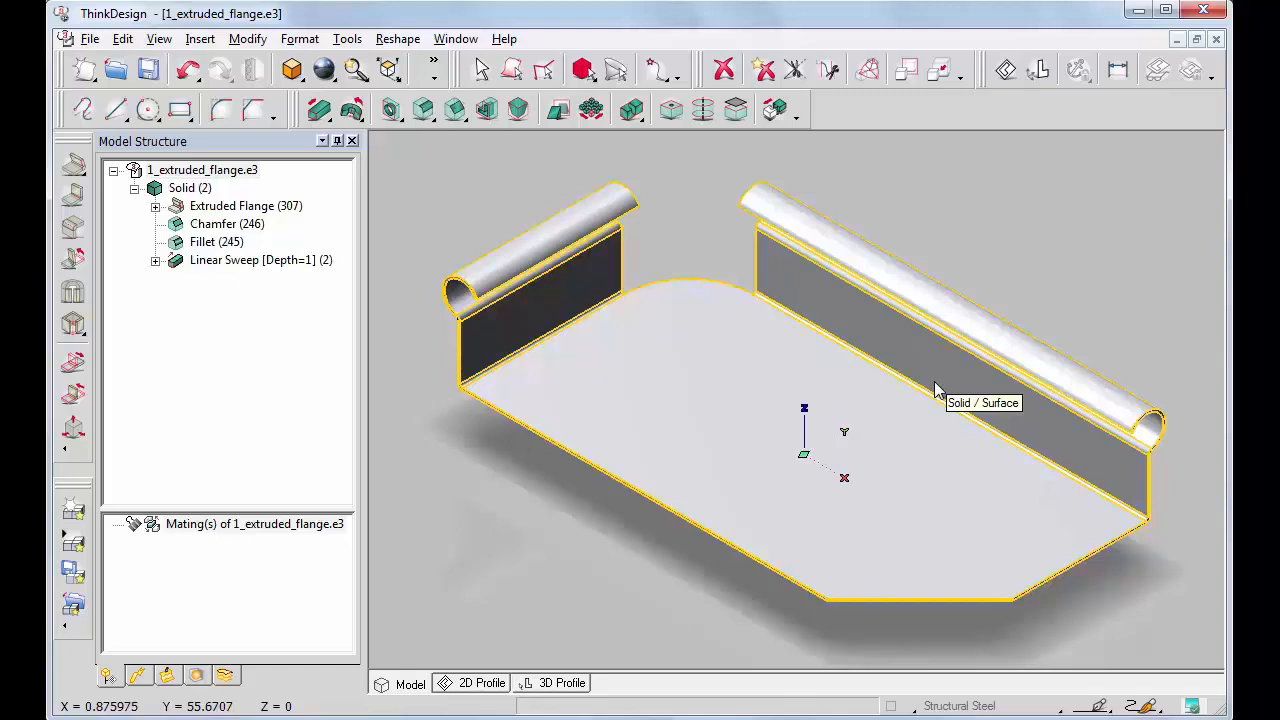
Redefine the extruded flange to the Edges type, adding the long front edge and the short edge at the opposite end
right_click(237, 207)
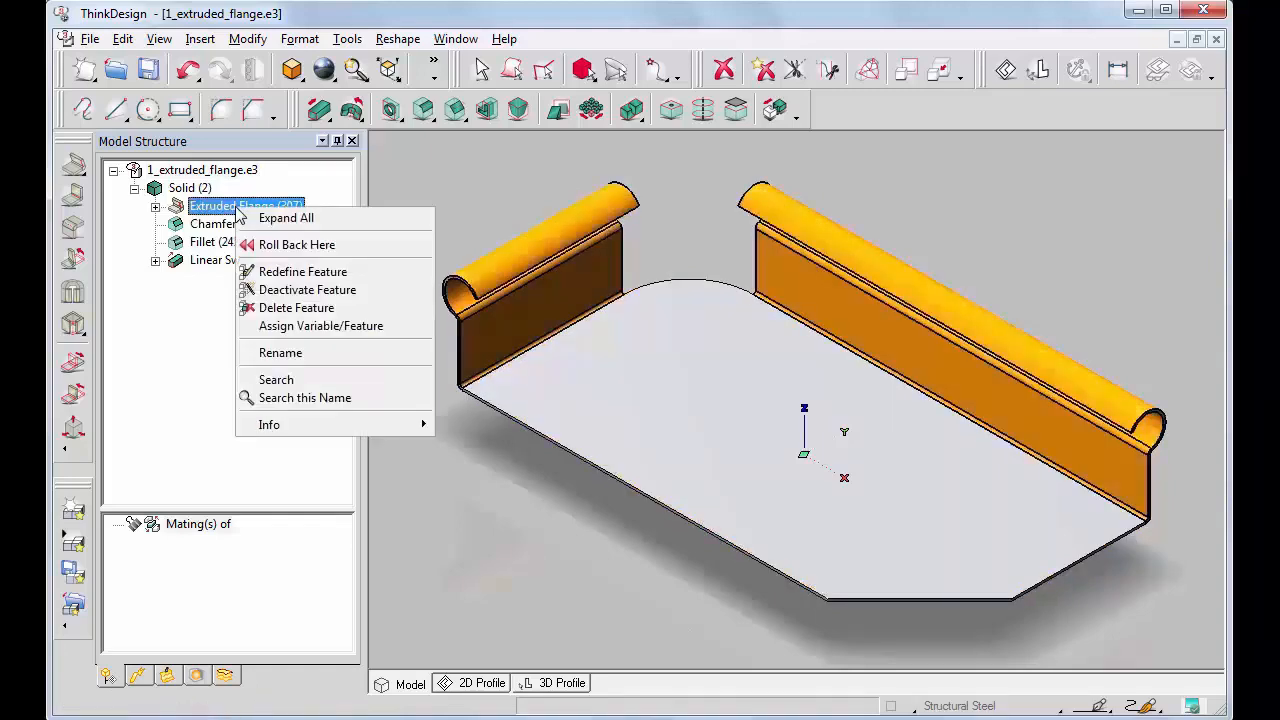
click(300, 274)
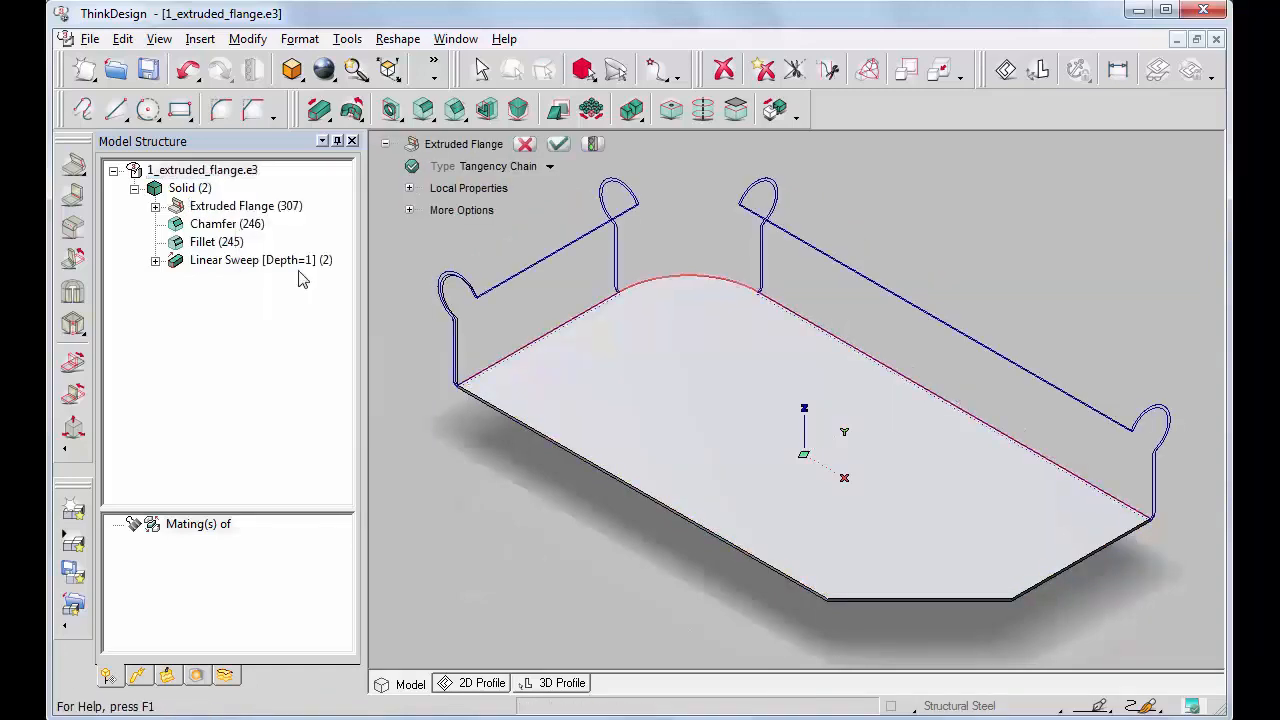
click(550, 169)
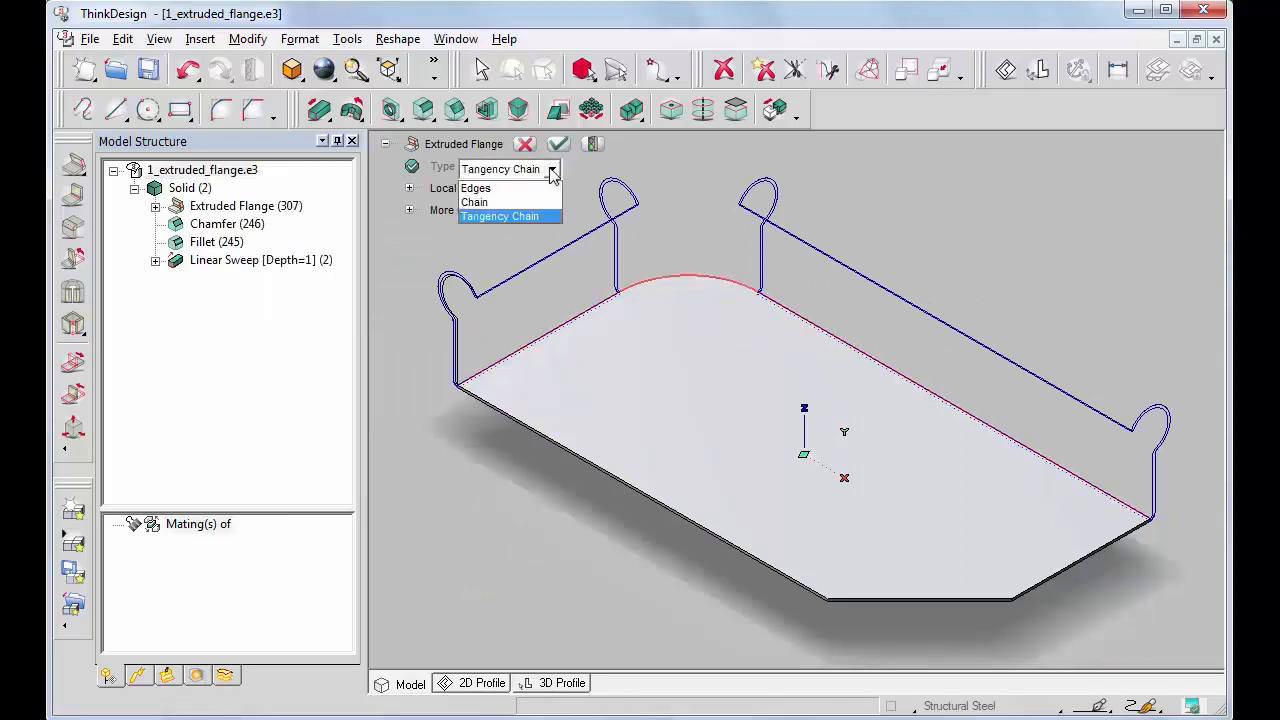
click(482, 191)
click(491, 402)
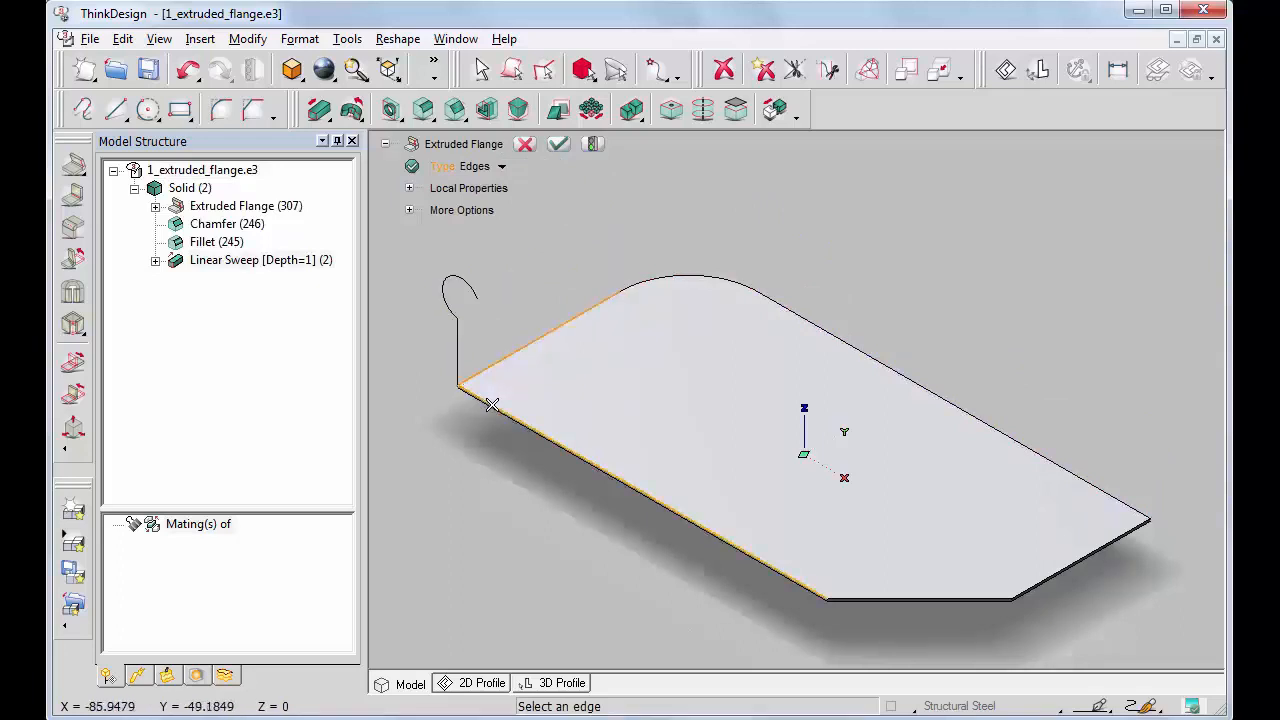
click(1096, 547)
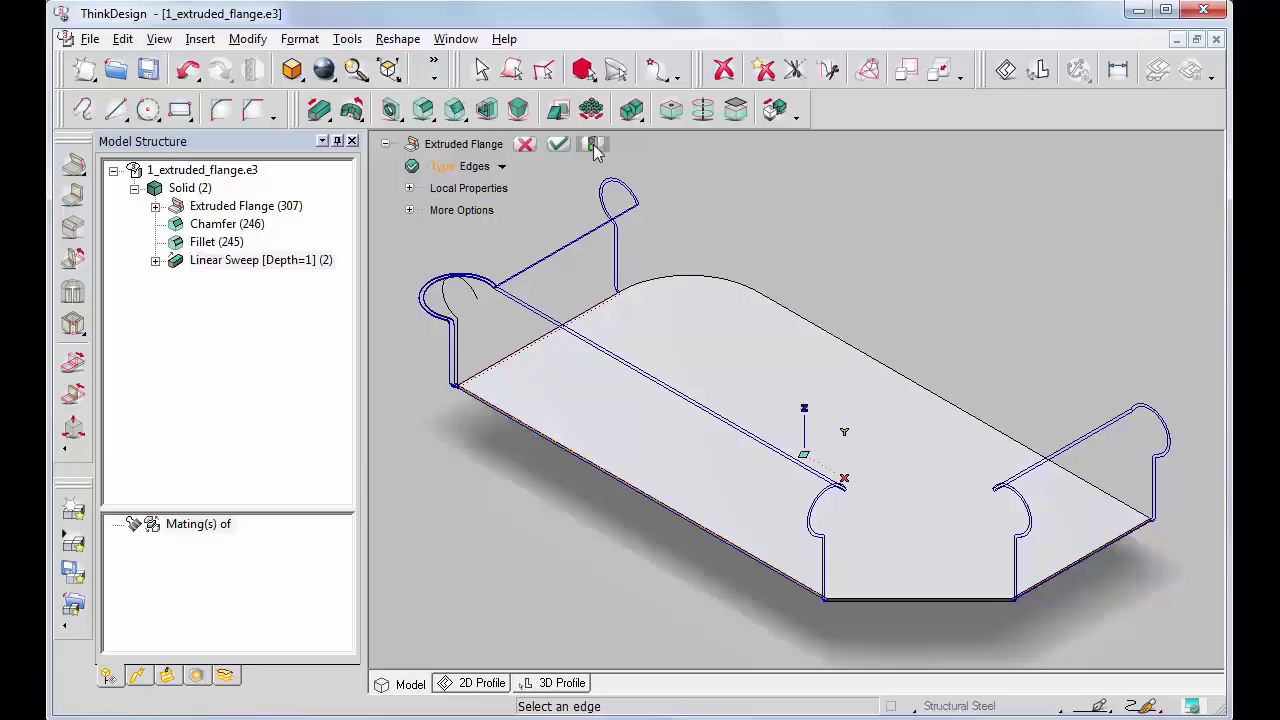
click(593, 144)
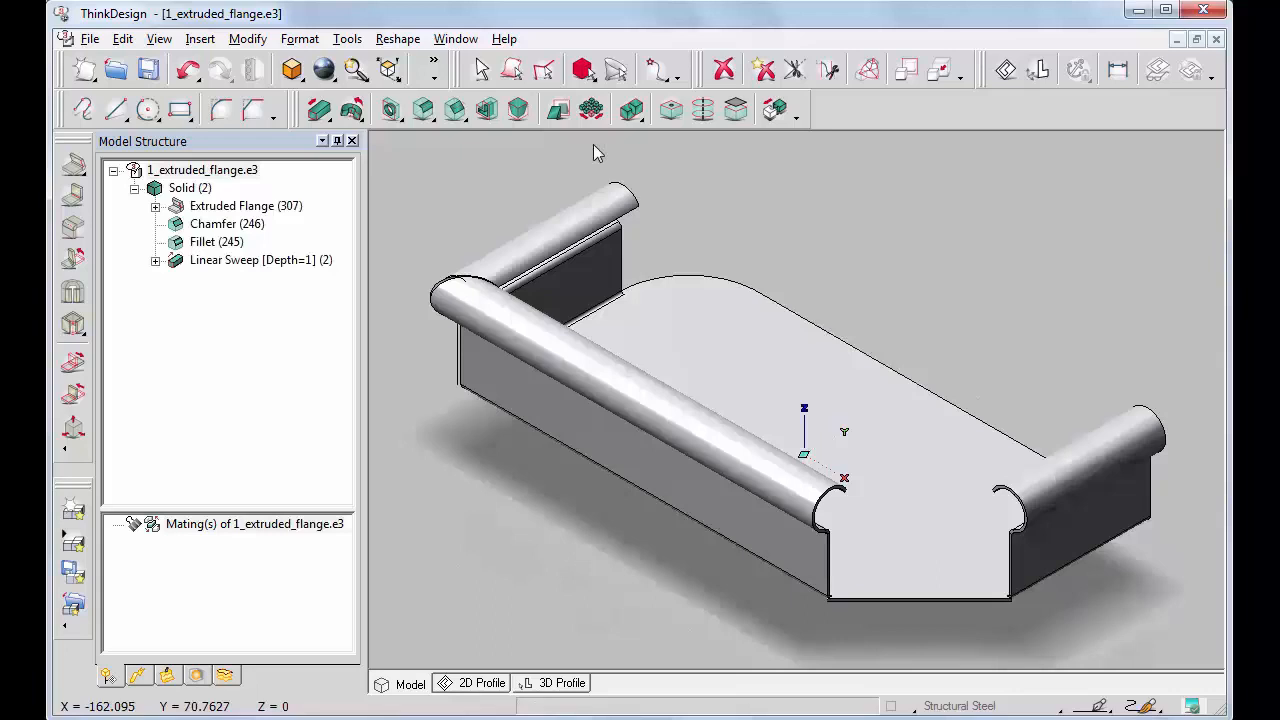
Redefine the extruded flange's extension as 1st distance and 2nd distance, with separate distances at each edge
right_click(238, 208)
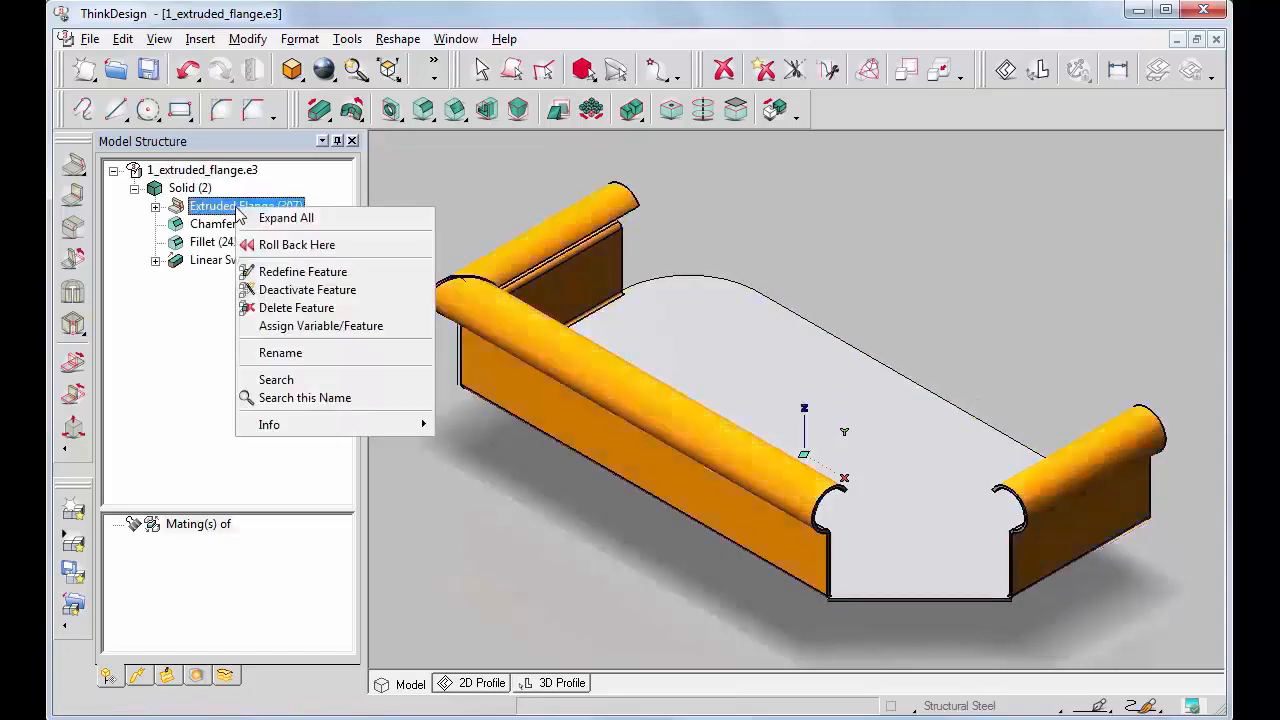
click(298, 271)
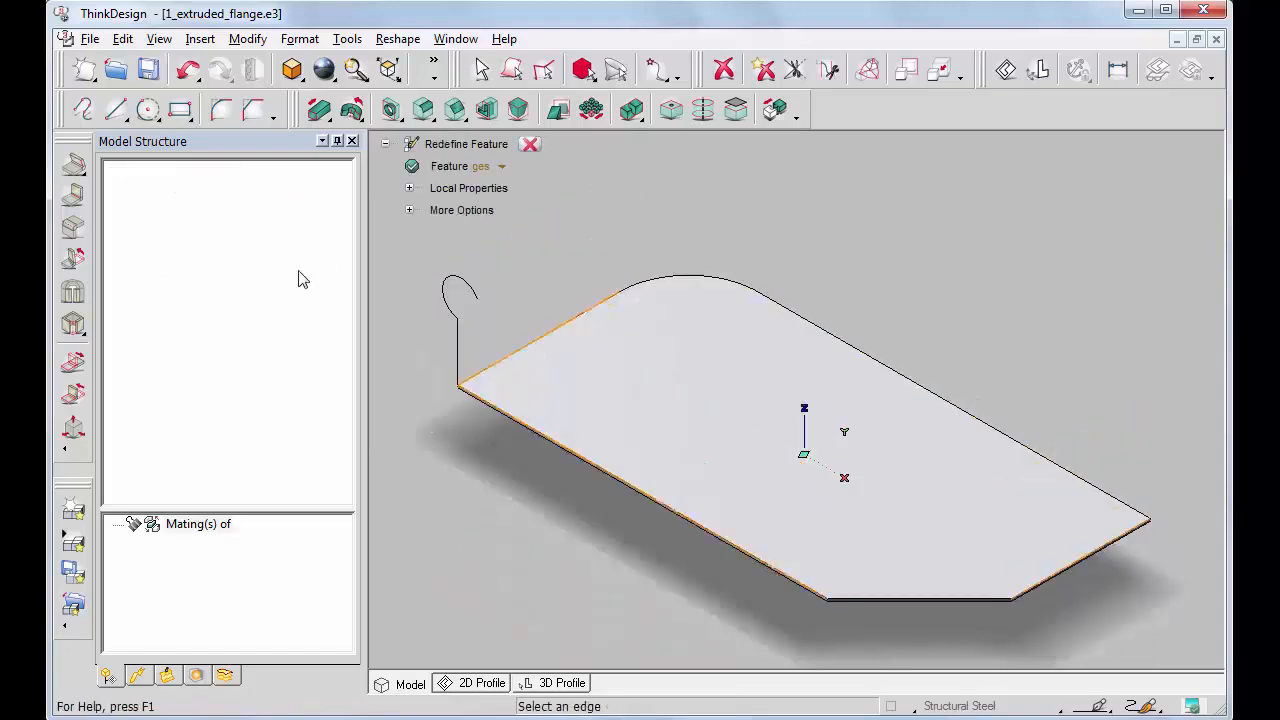
click(409, 210)
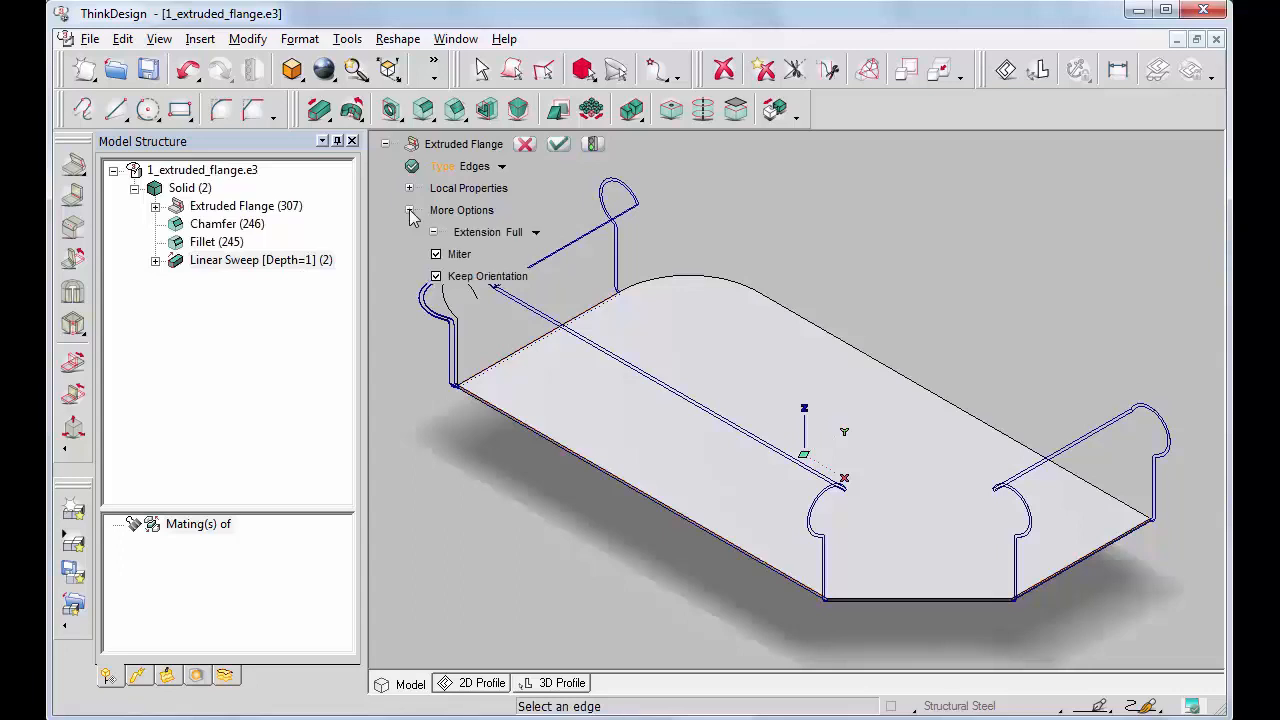
click(538, 236)
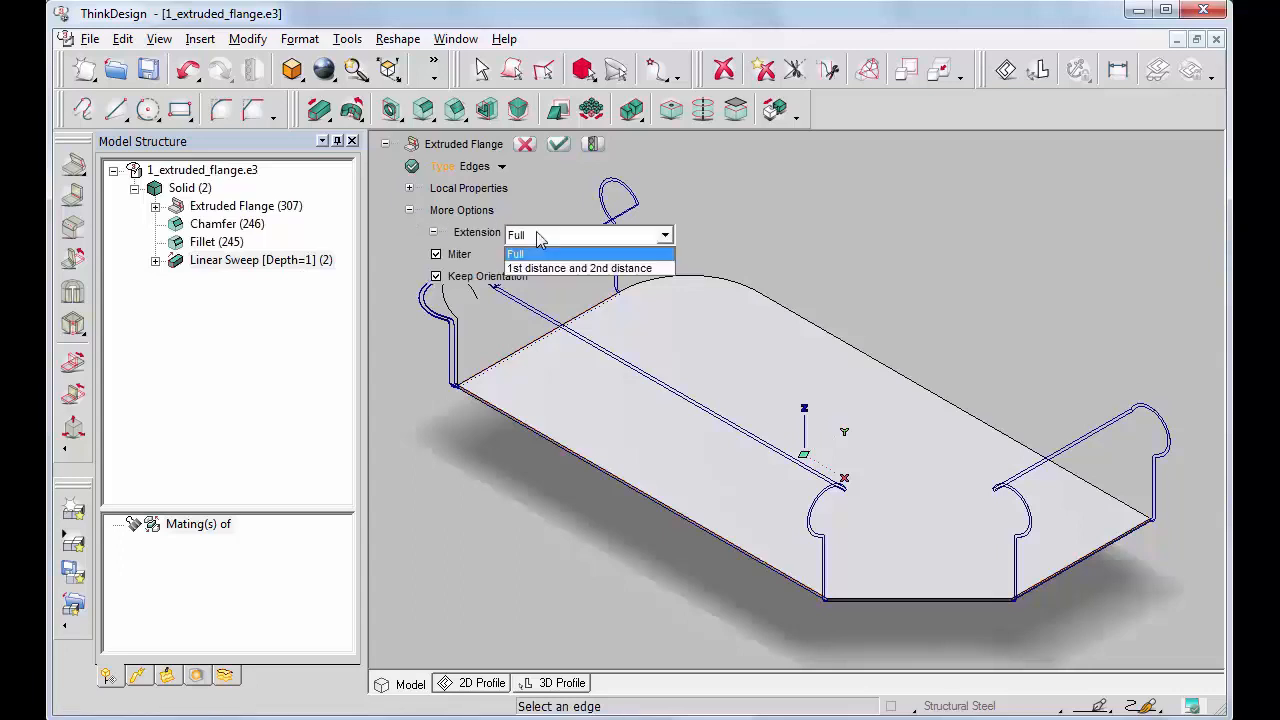
click(587, 268)
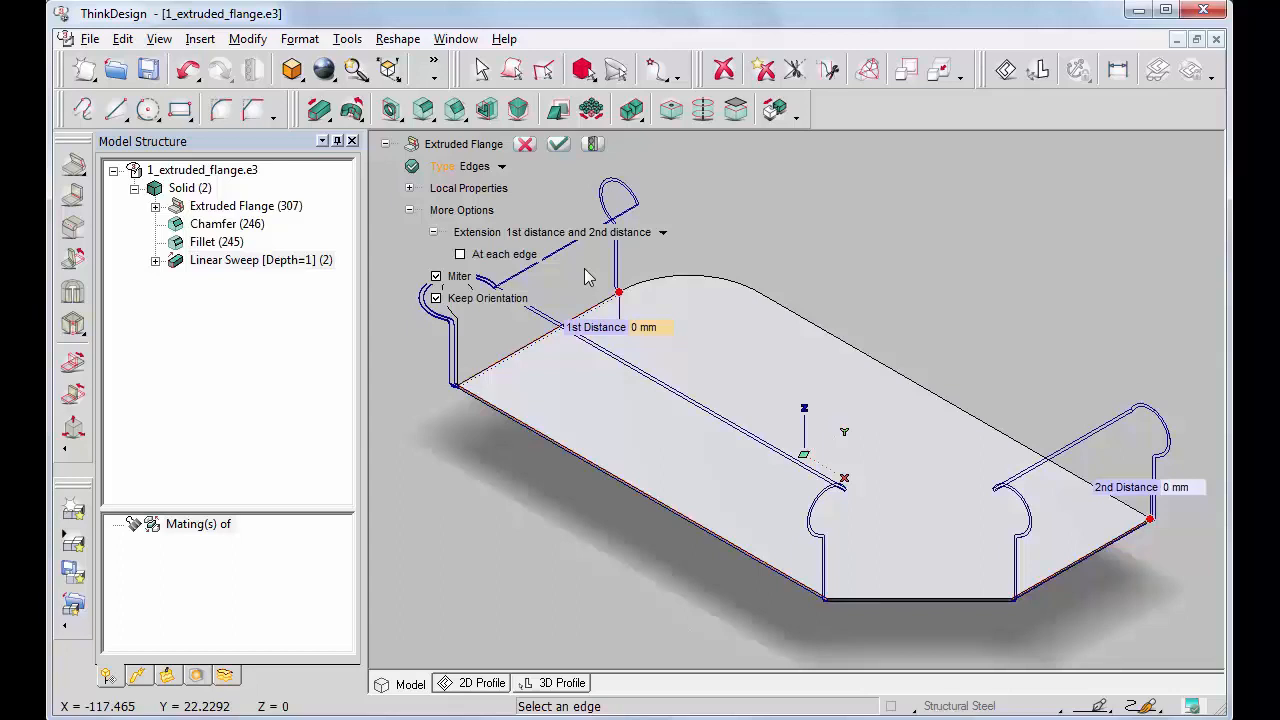
click(460, 255)
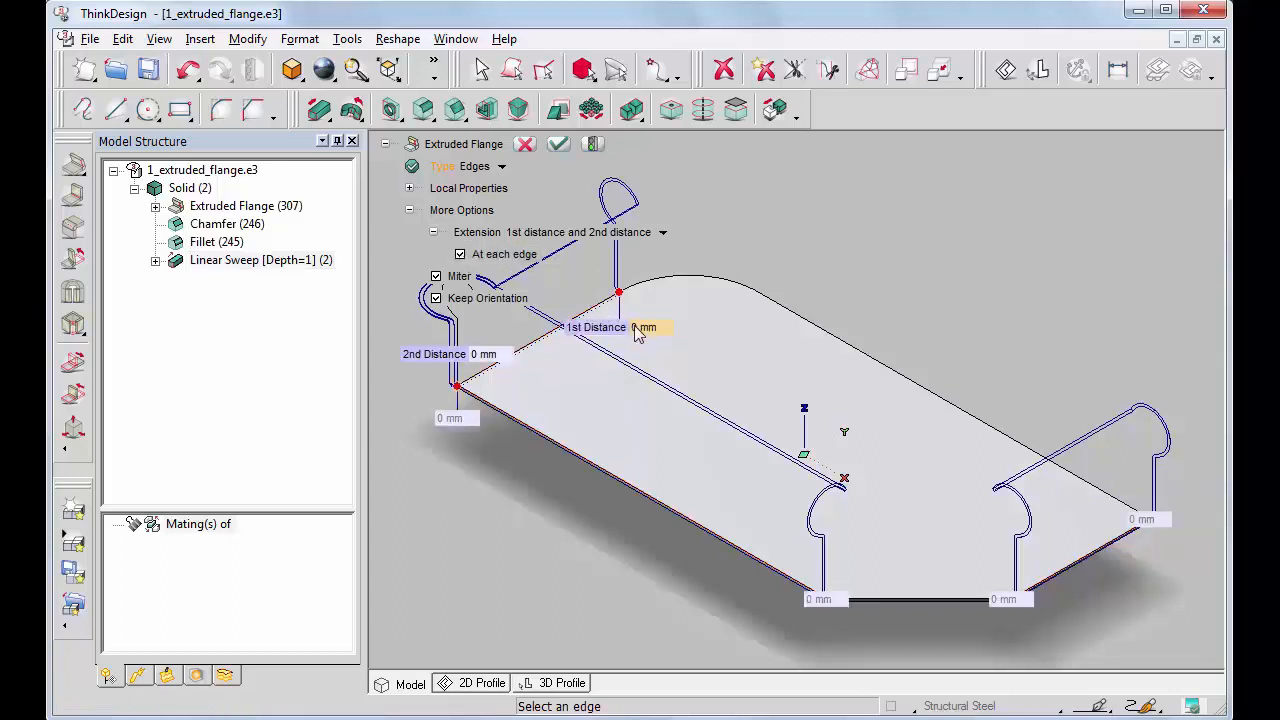
Set the 1st distance to 10 mm on the first short edge, 15 mm on the long edge and 20 mm on the opposite short edge
text(10)
key(Return)
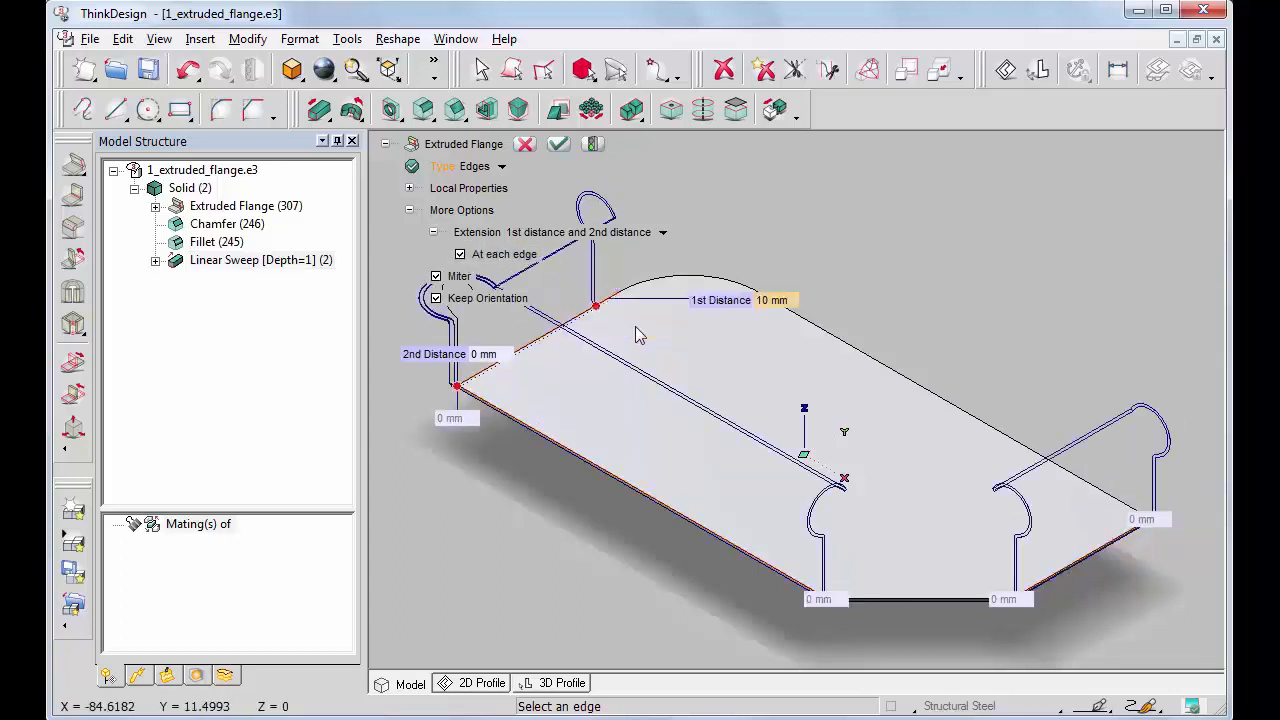
click(457, 417)
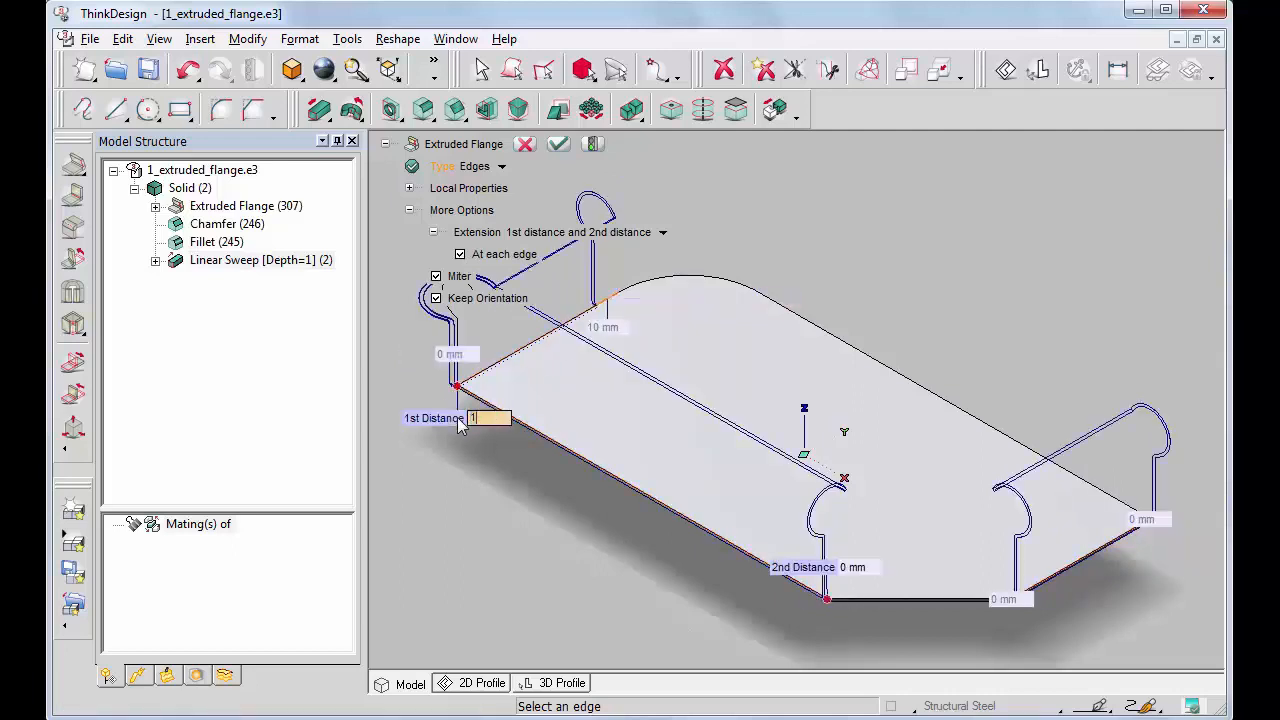
text(15)
key(Return)
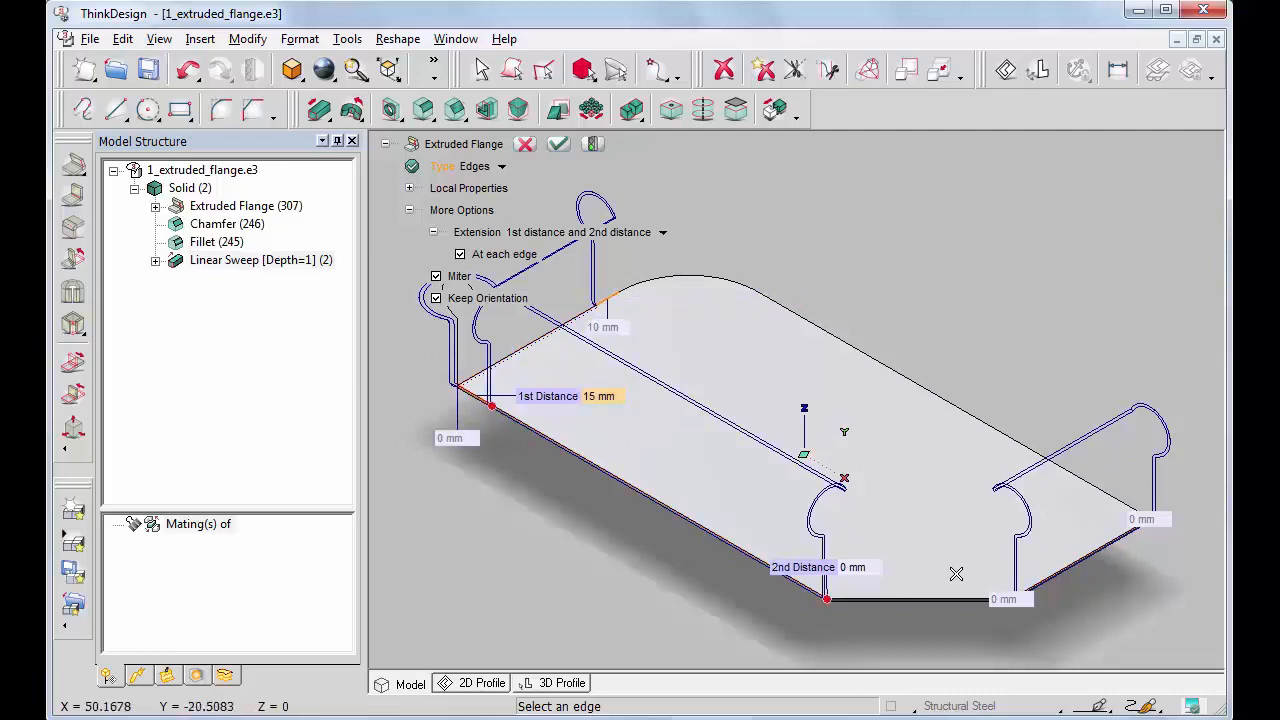
click(1008, 599)
text(20)
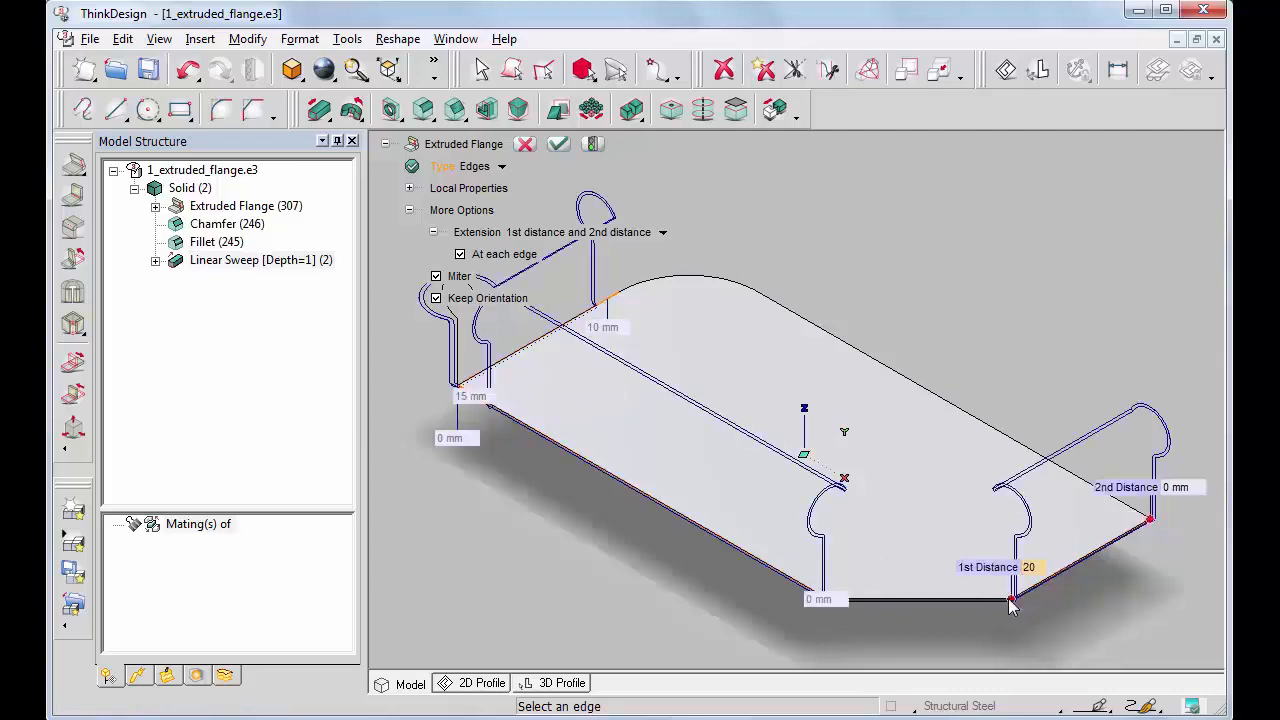
key(Return)
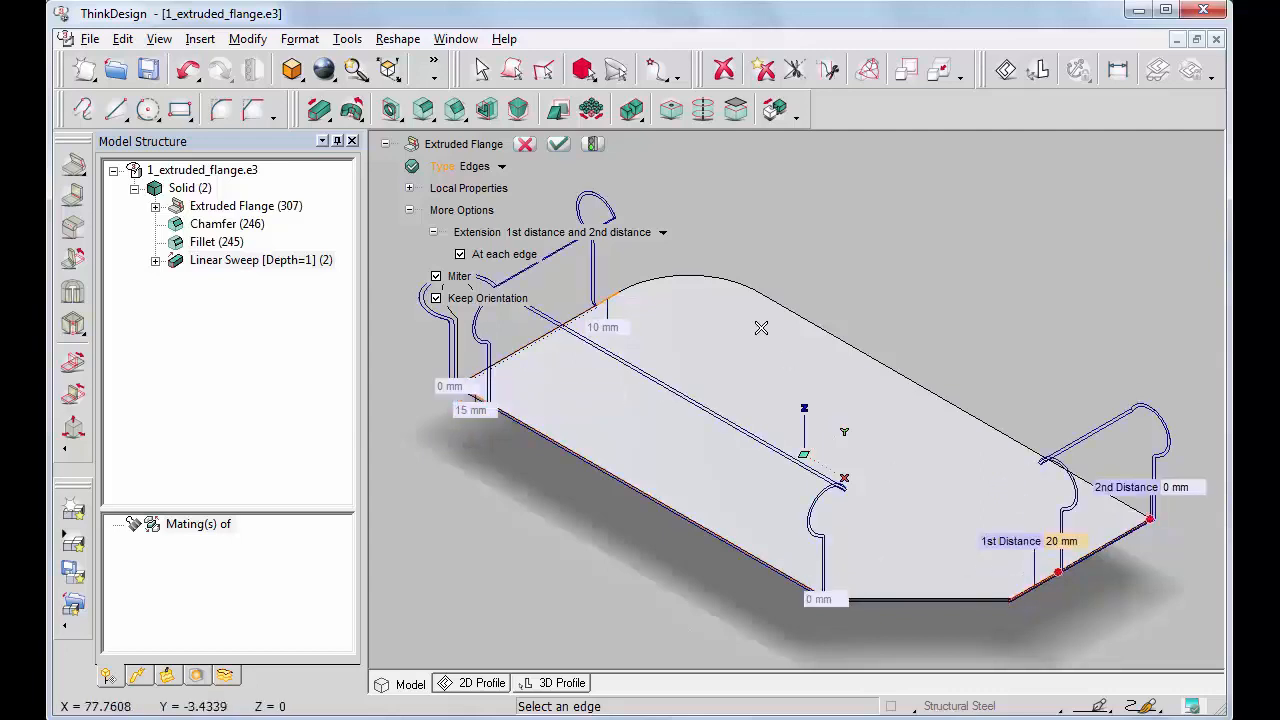
click(593, 144)
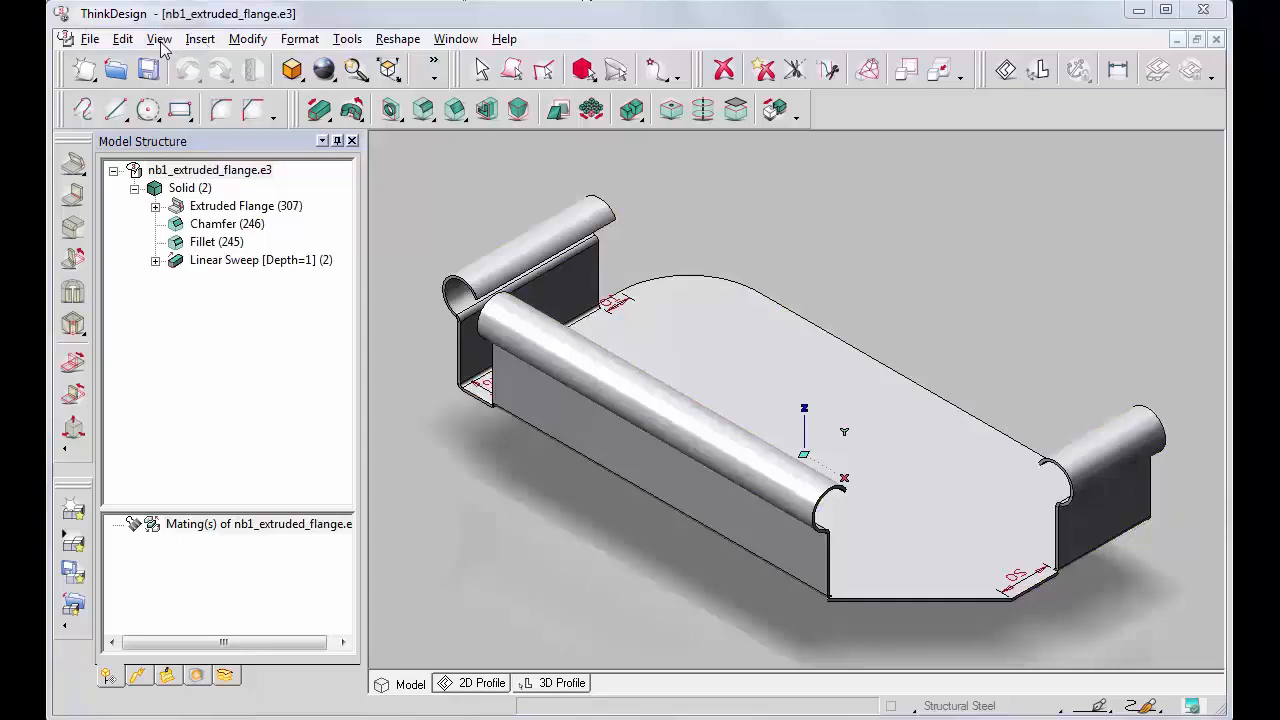
Show the Named Views orientation palette
click(160, 40)
mouse_move(195, 203)
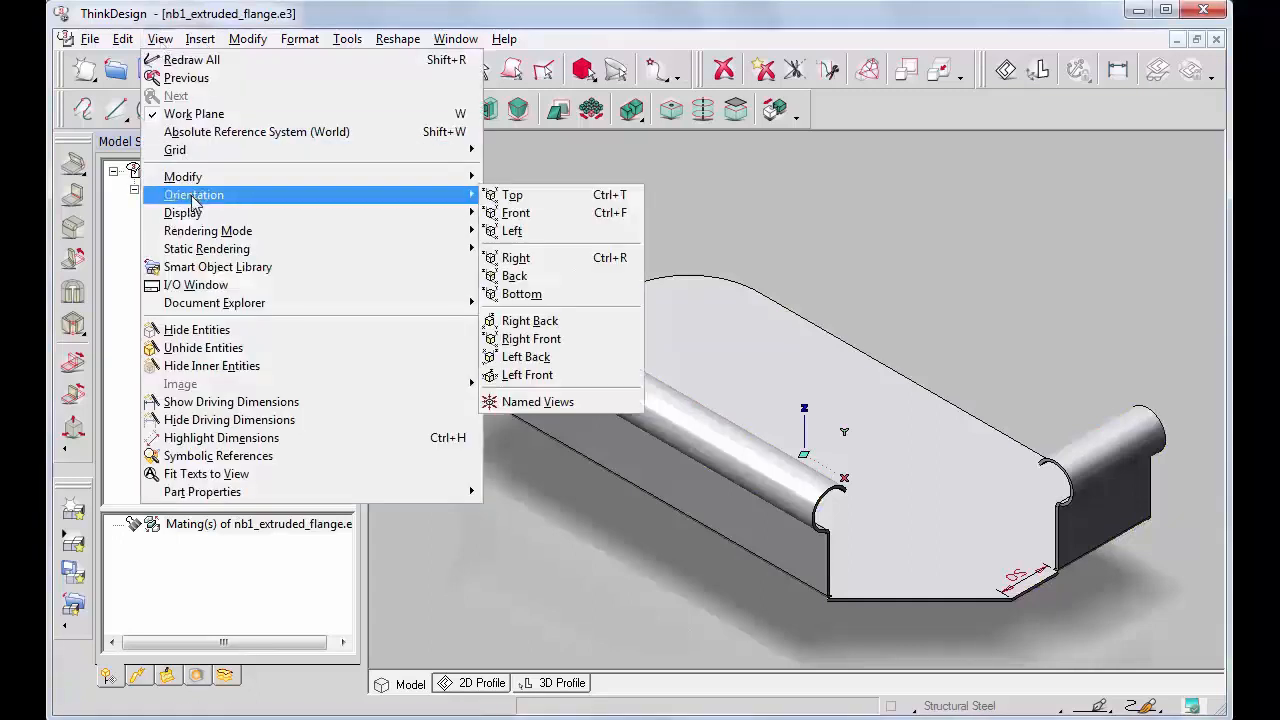
click(533, 401)
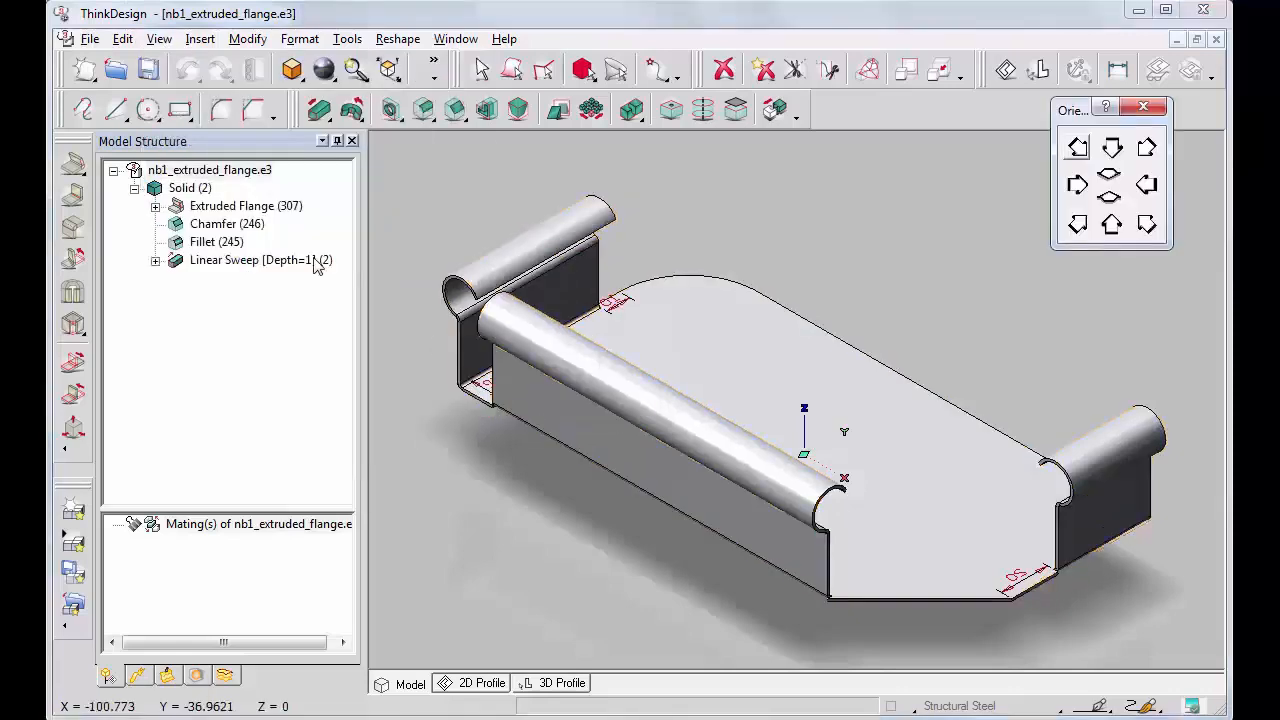
Redefine the extruded flange with Full extension and the Chain type, keeping Miter enabled
right_click(238, 207)
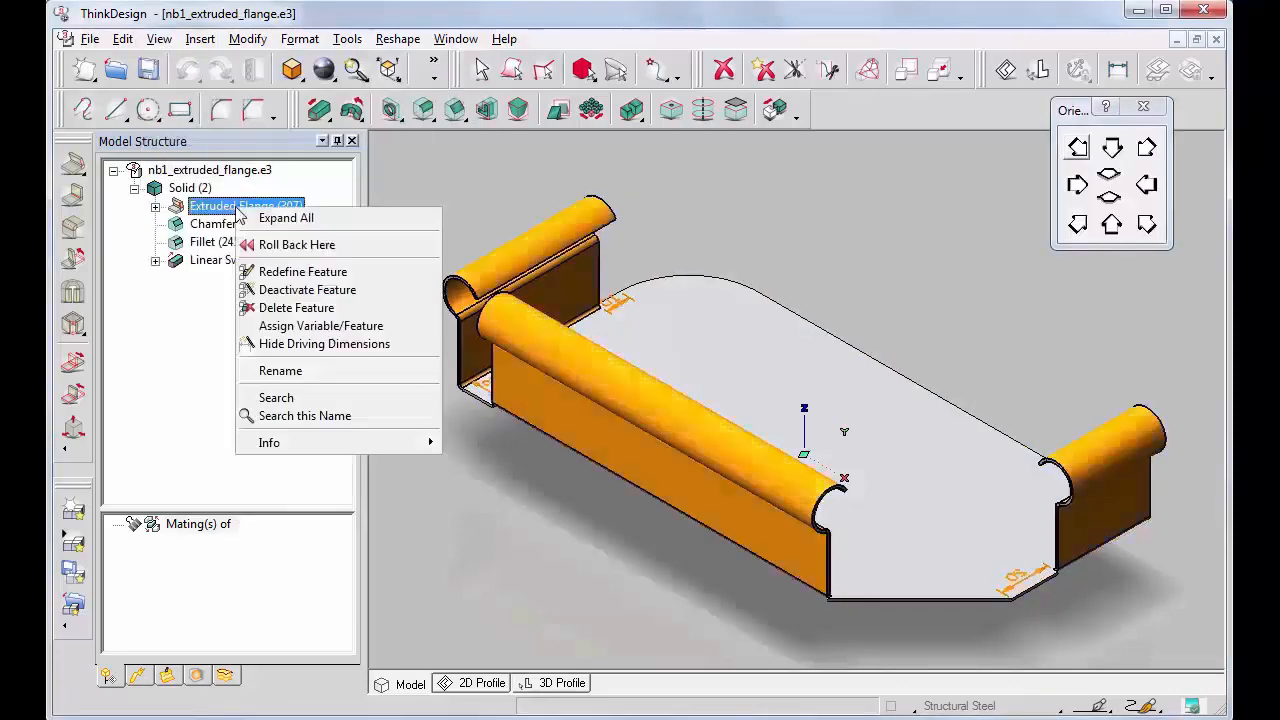
click(300, 273)
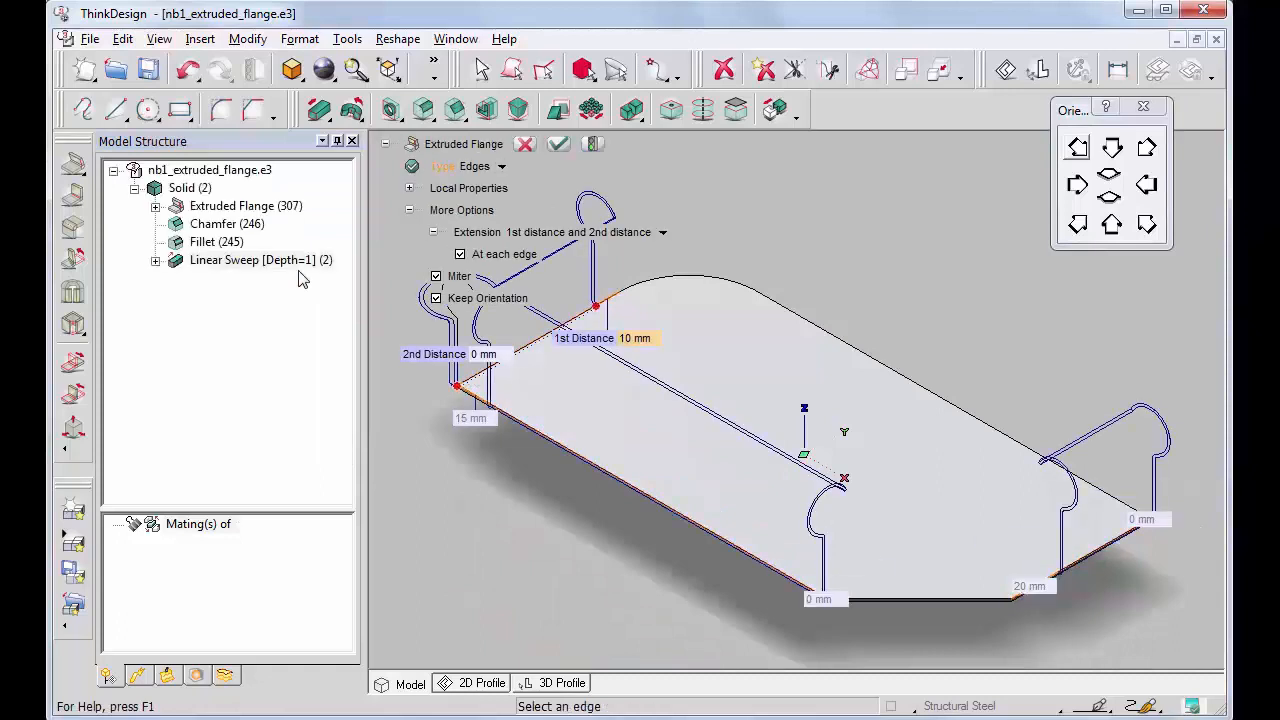
click(665, 236)
click(538, 254)
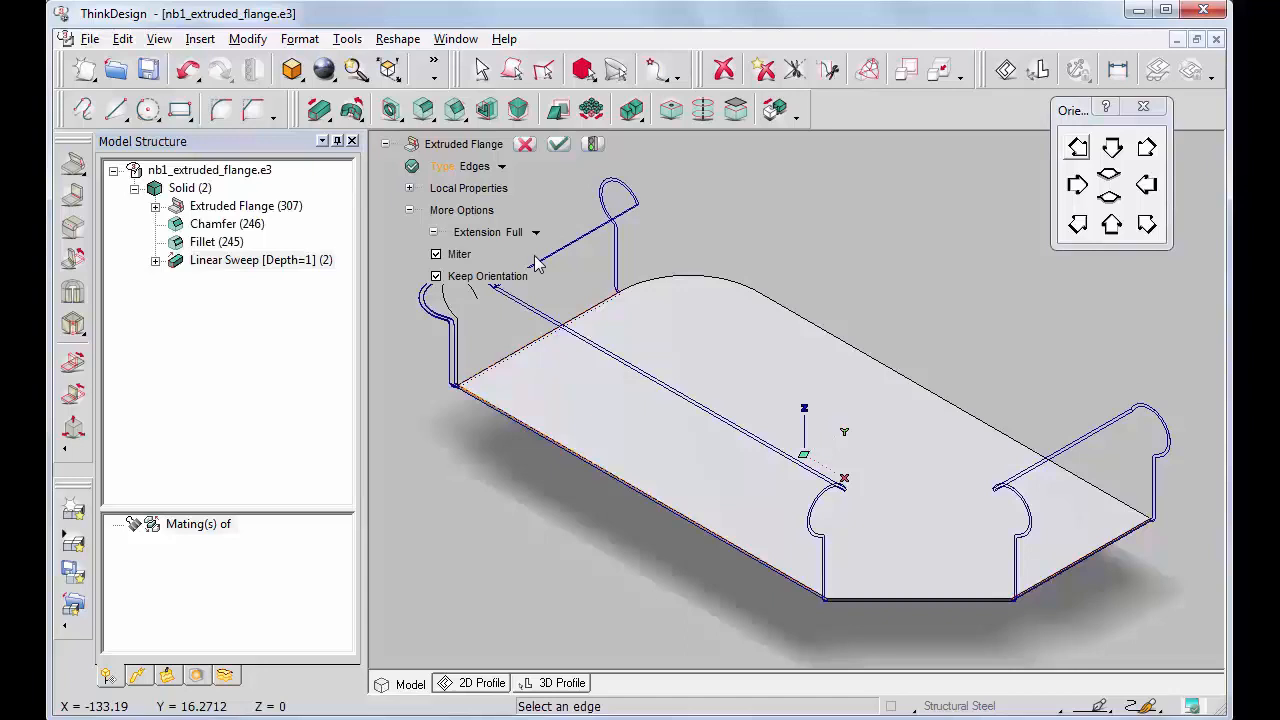
click(501, 166)
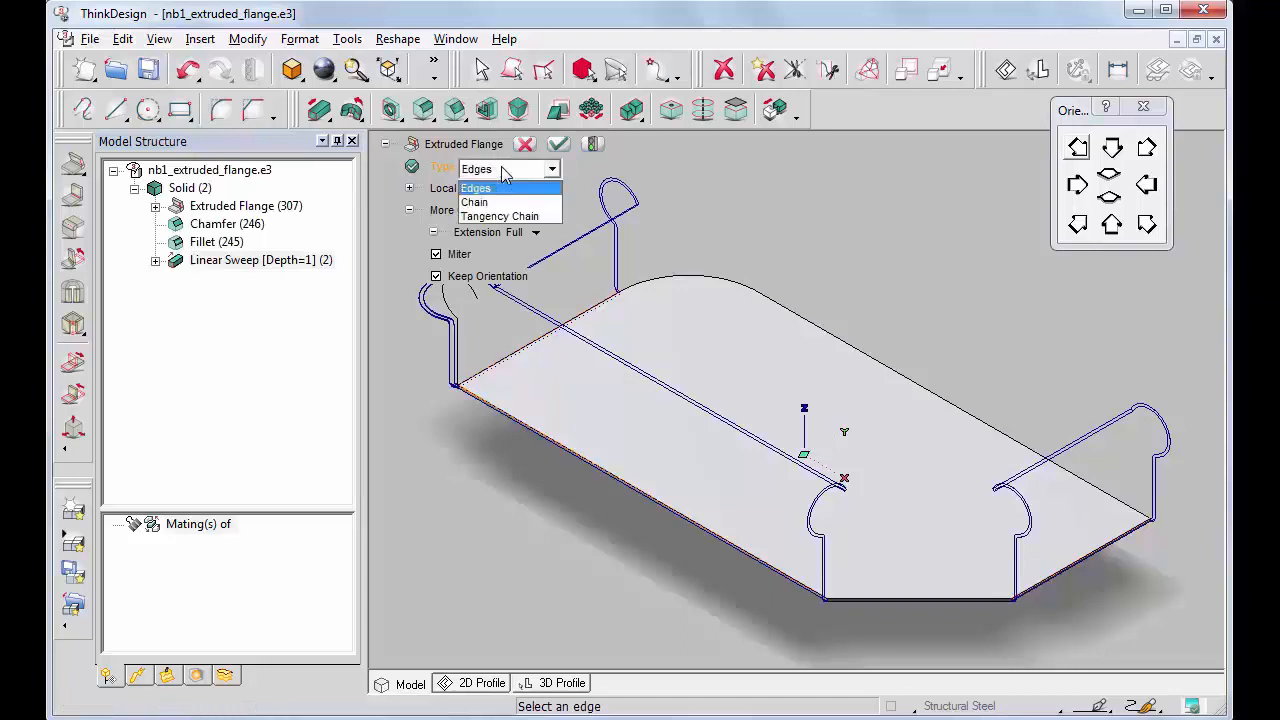
click(480, 202)
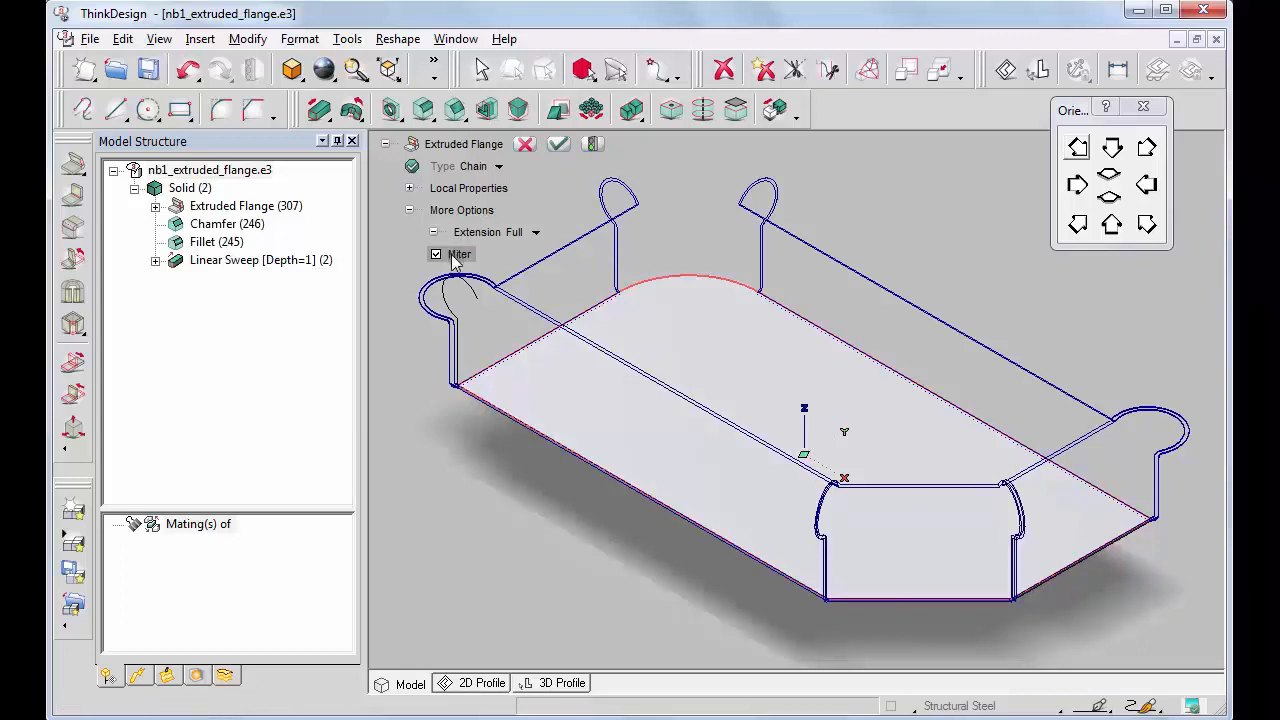
click(592, 143)
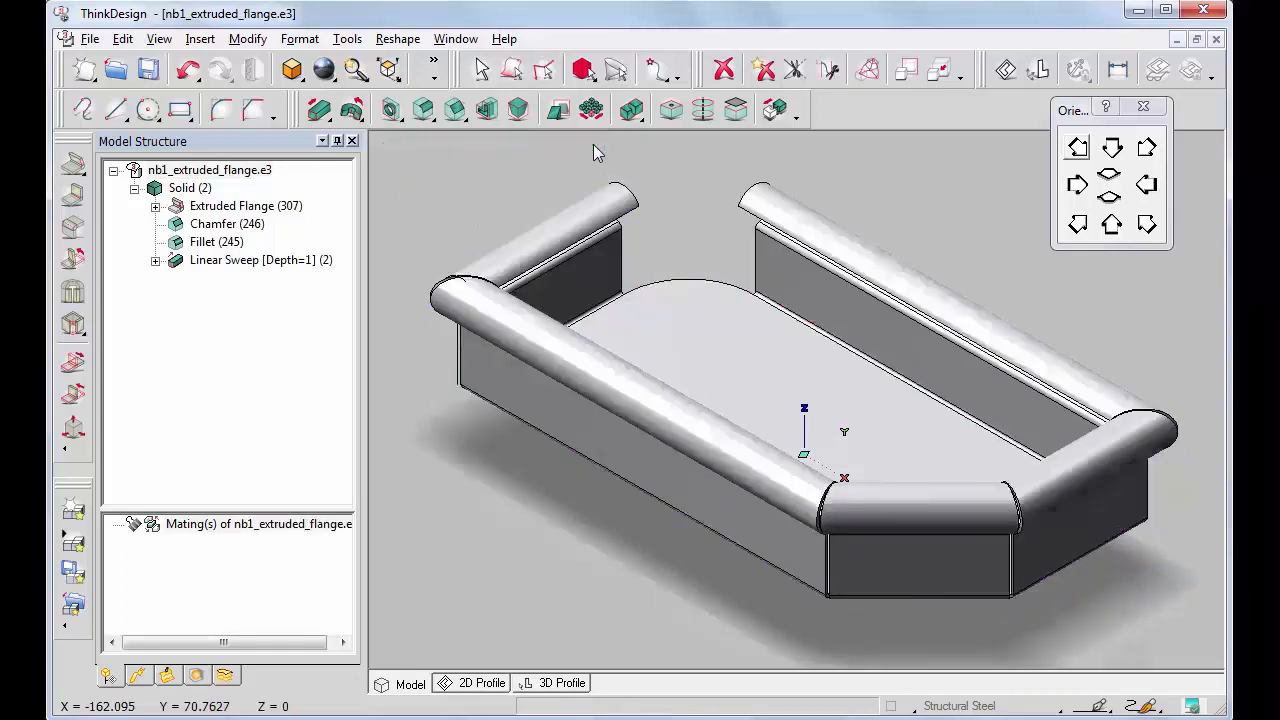
Reopen the extruded flange's definition to examine its Miter option, and rebuild the part
right_click(238, 208)
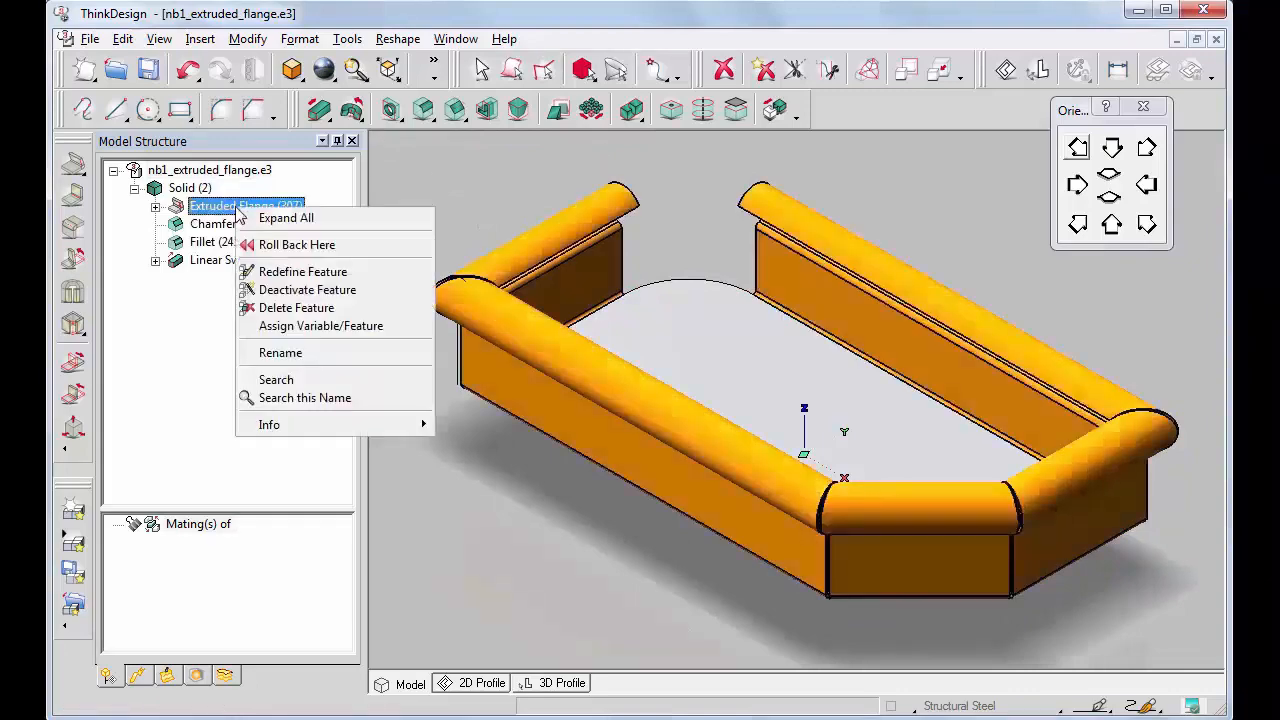
click(300, 273)
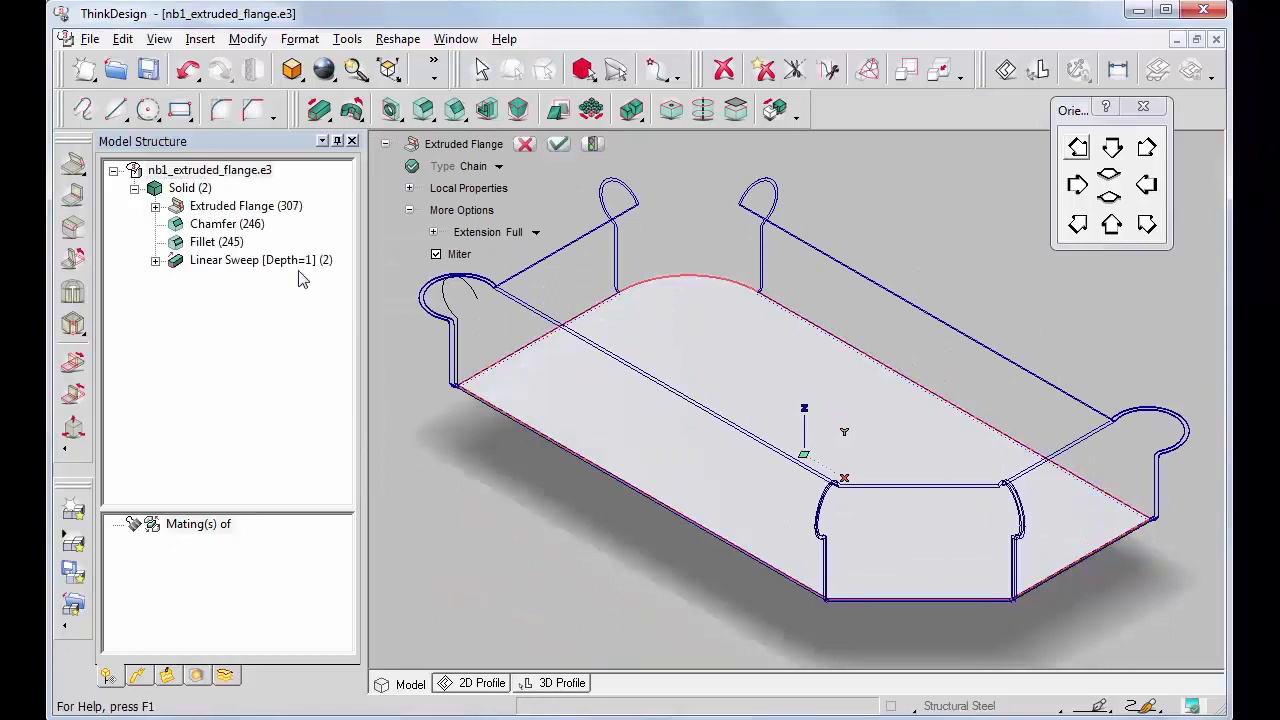
click(593, 144)
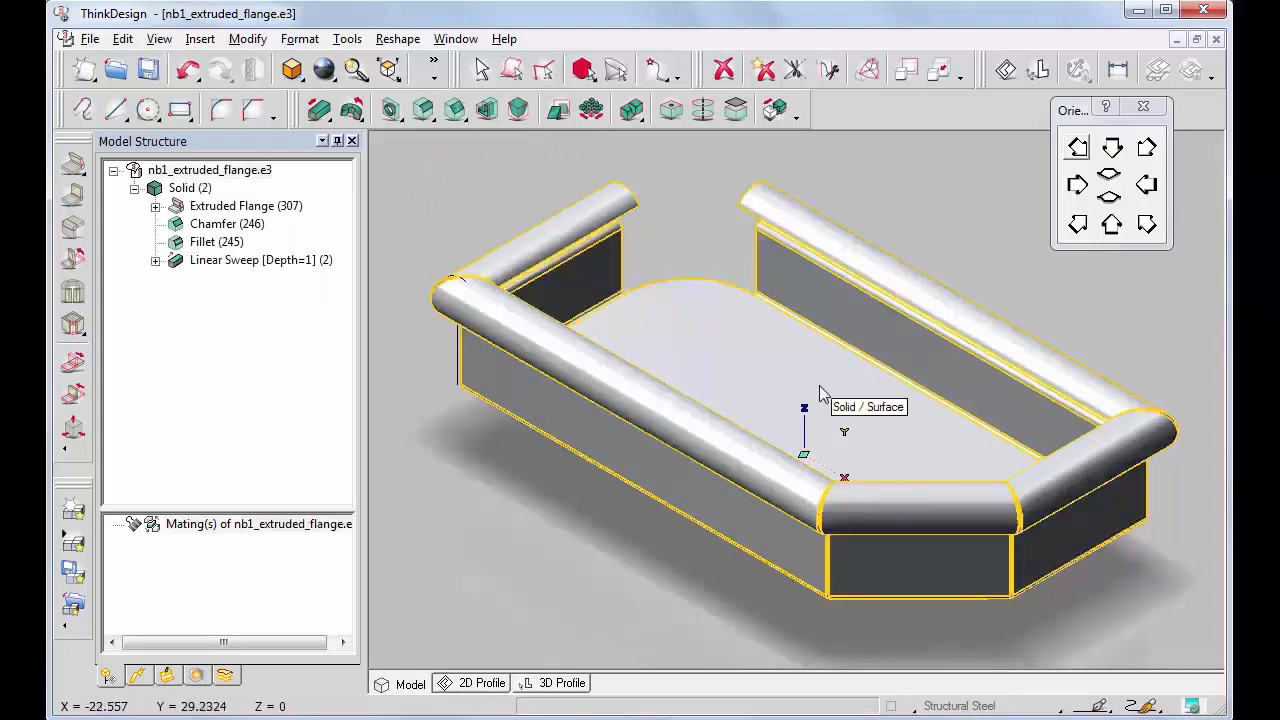
Unbend the whole part with the Global type, keeping the central base face fixed
click(1112, 148)
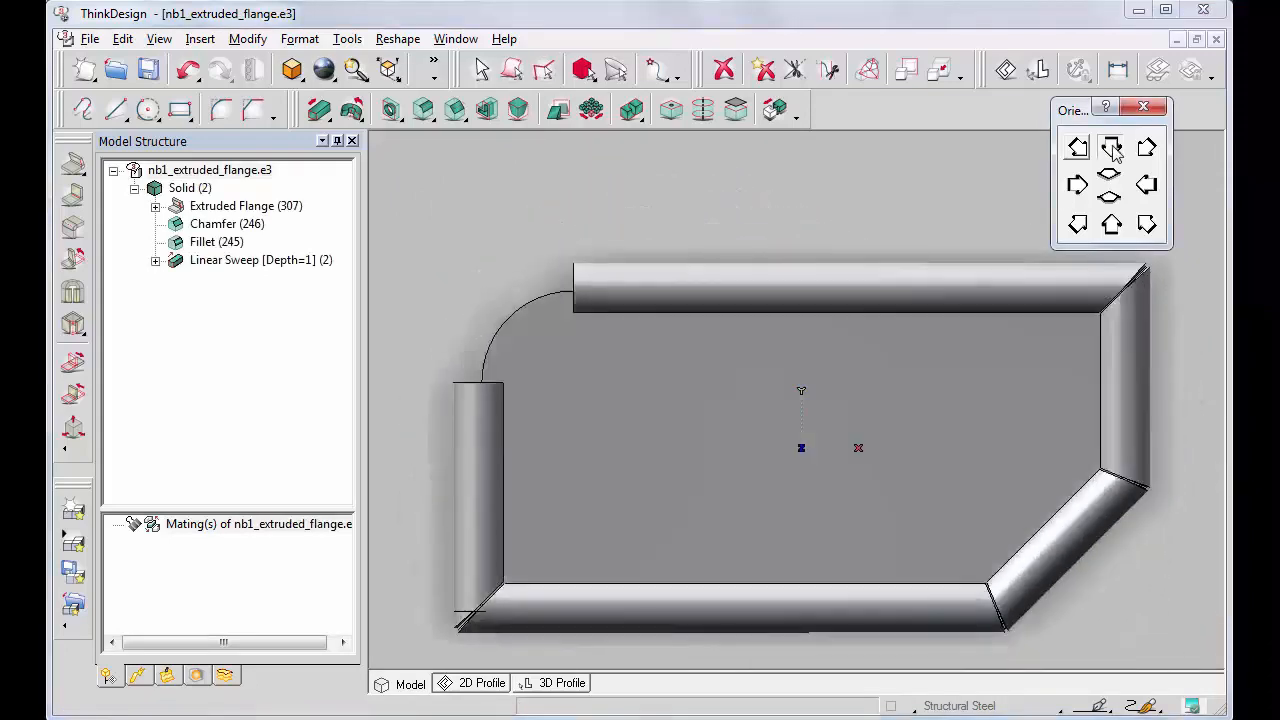
click(200, 40)
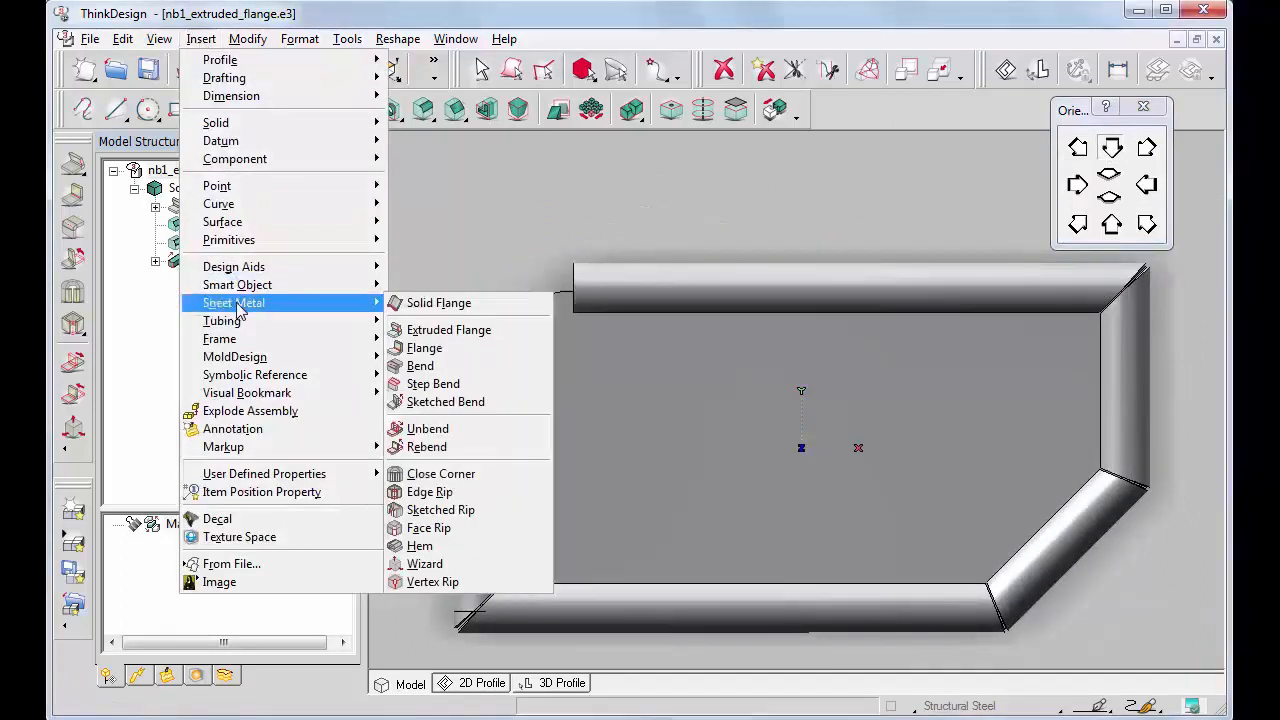
click(422, 430)
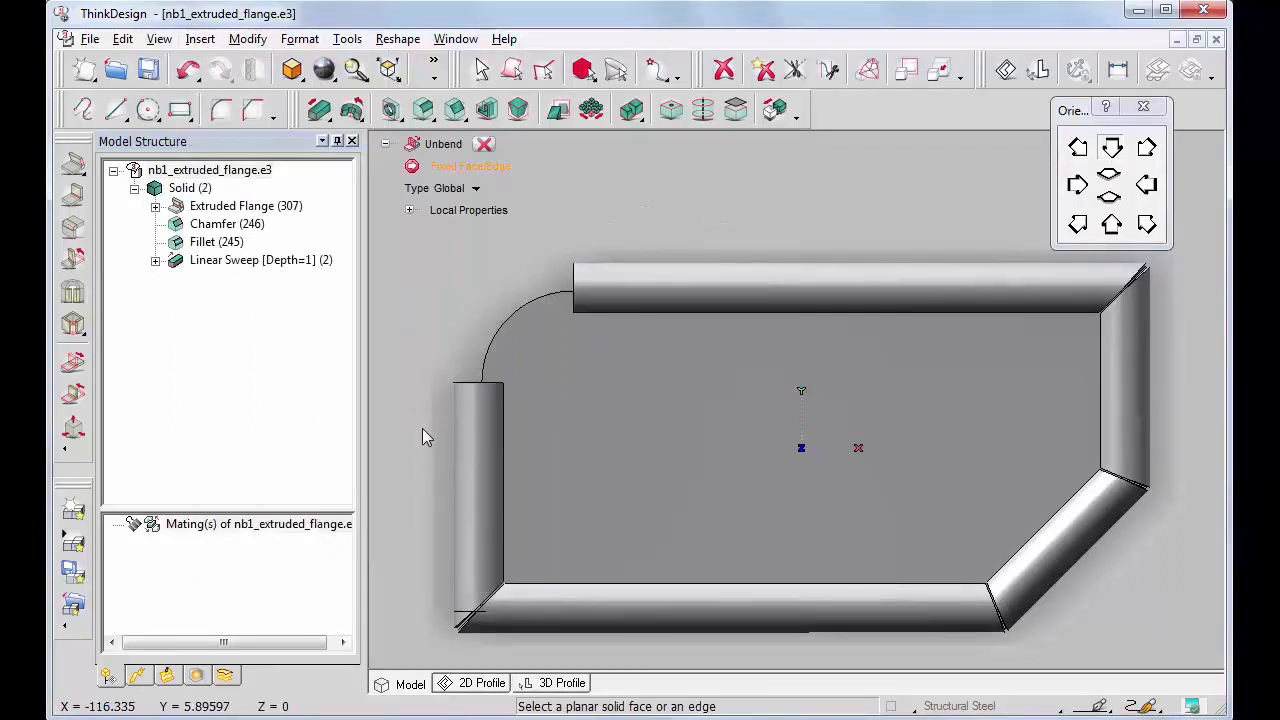
click(514, 313)
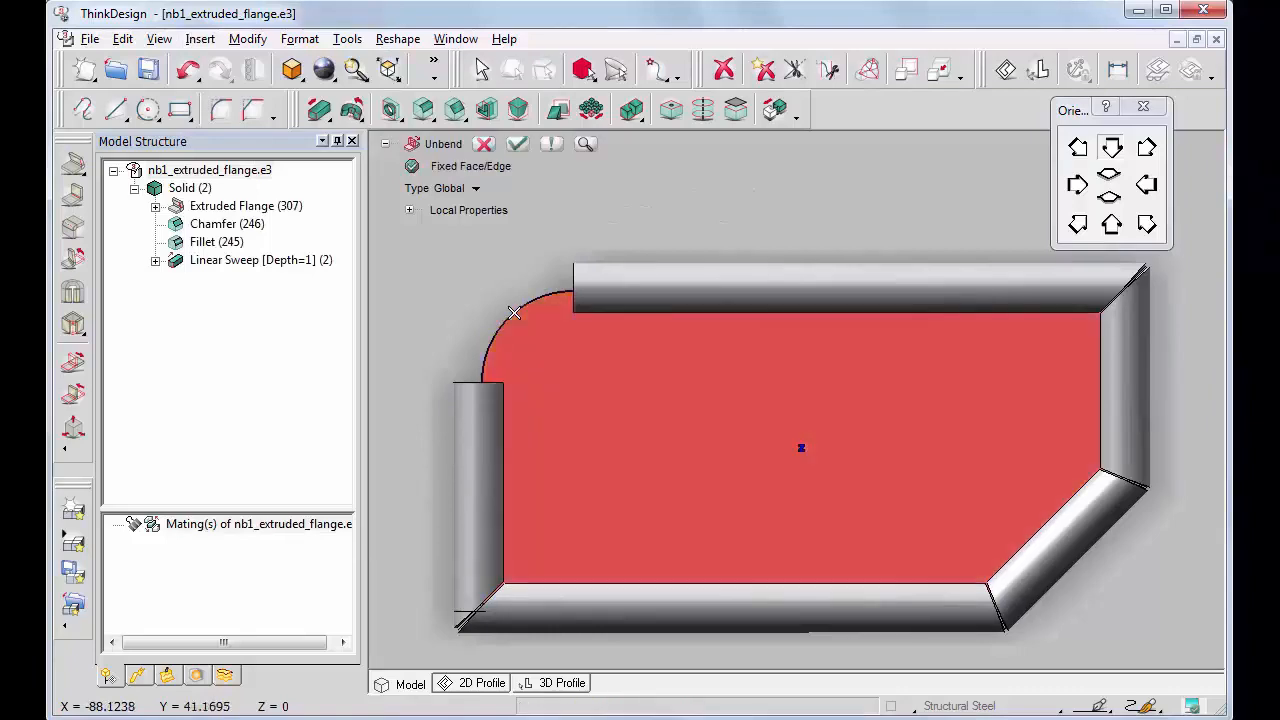
click(517, 143)
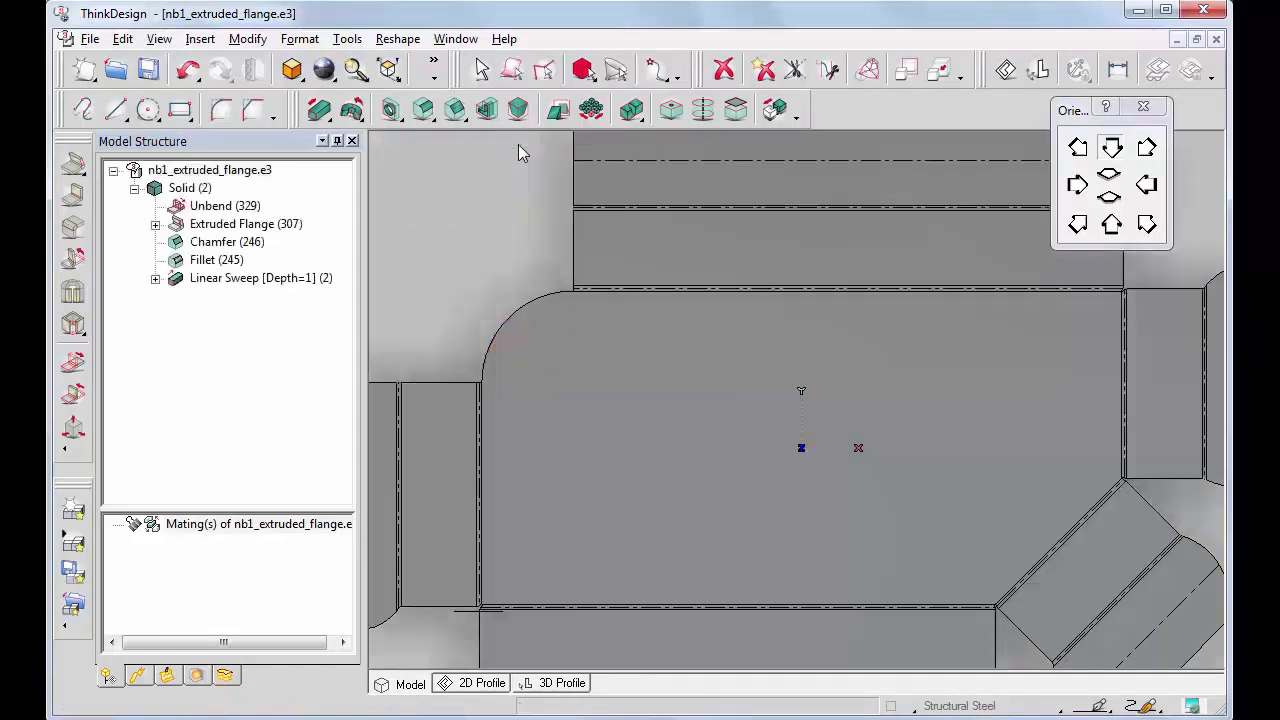
Redefine the extruded flange with the Miter option turned off and rebuild the flattened part
right_click(238, 229)
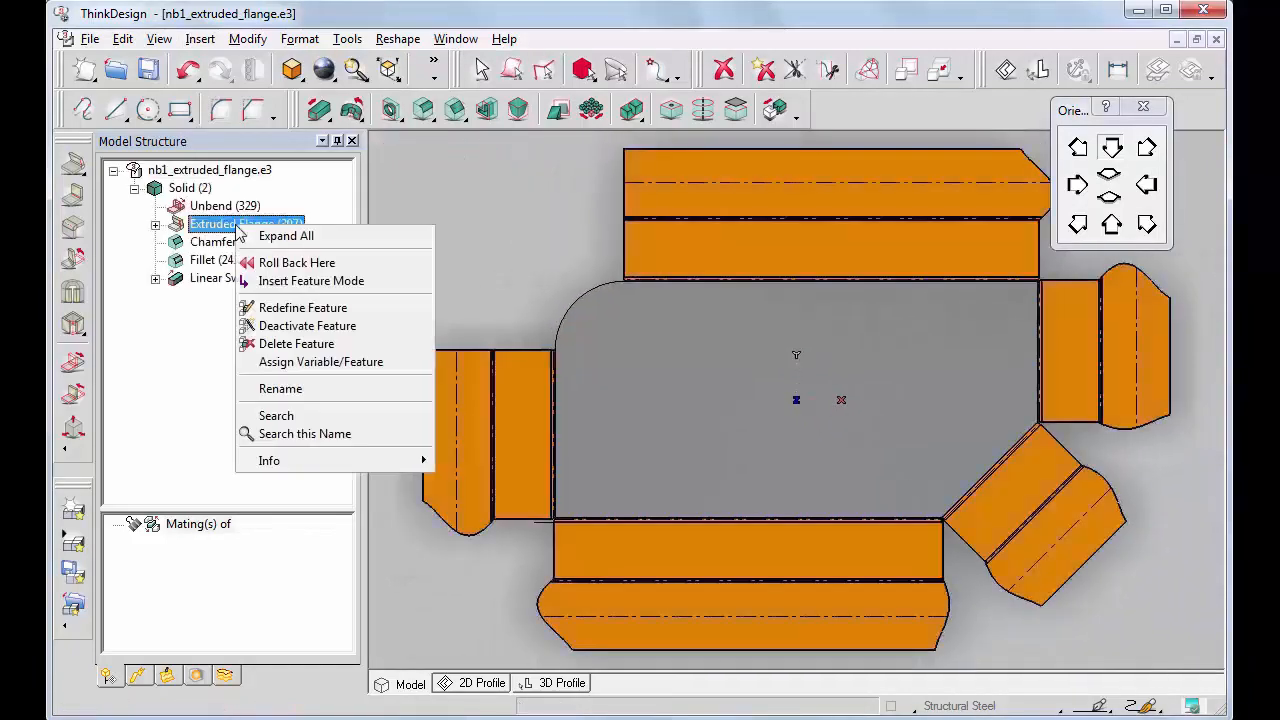
click(300, 308)
click(436, 255)
click(592, 145)
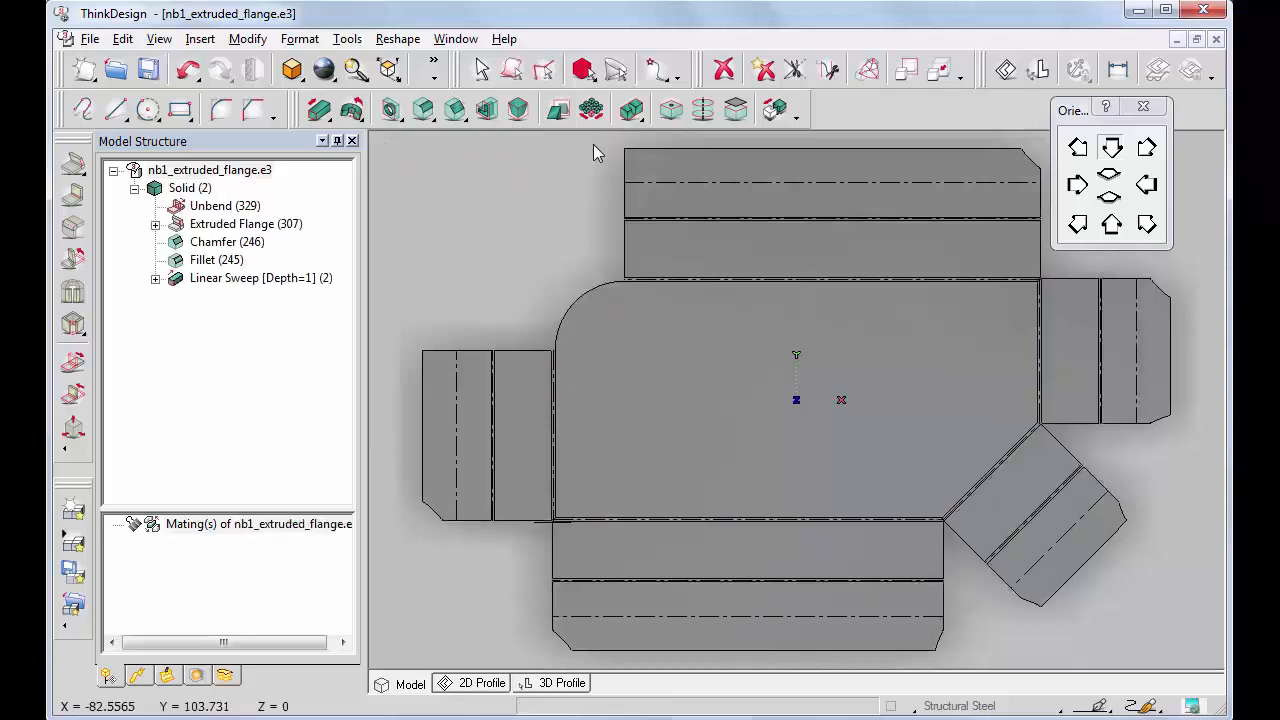
Rebend the flattened part with the Global type, keeping the central base face fixed
click(200, 39)
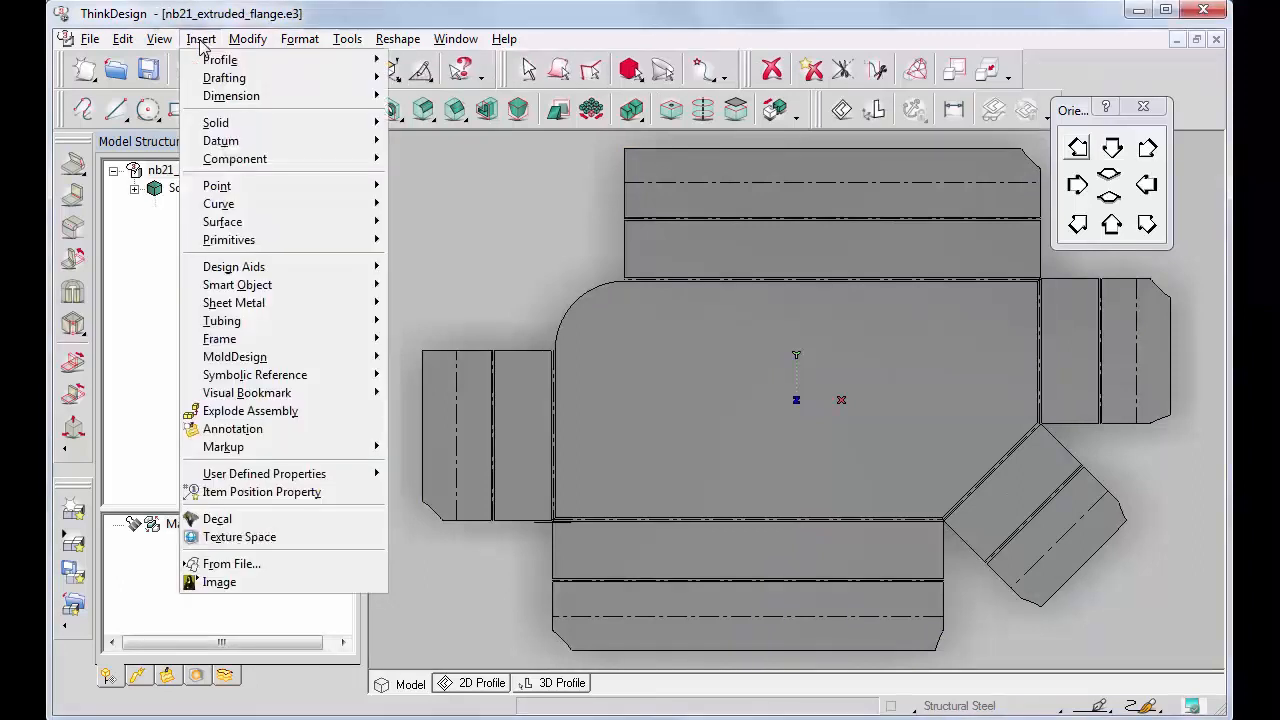
mouse_move(237, 309)
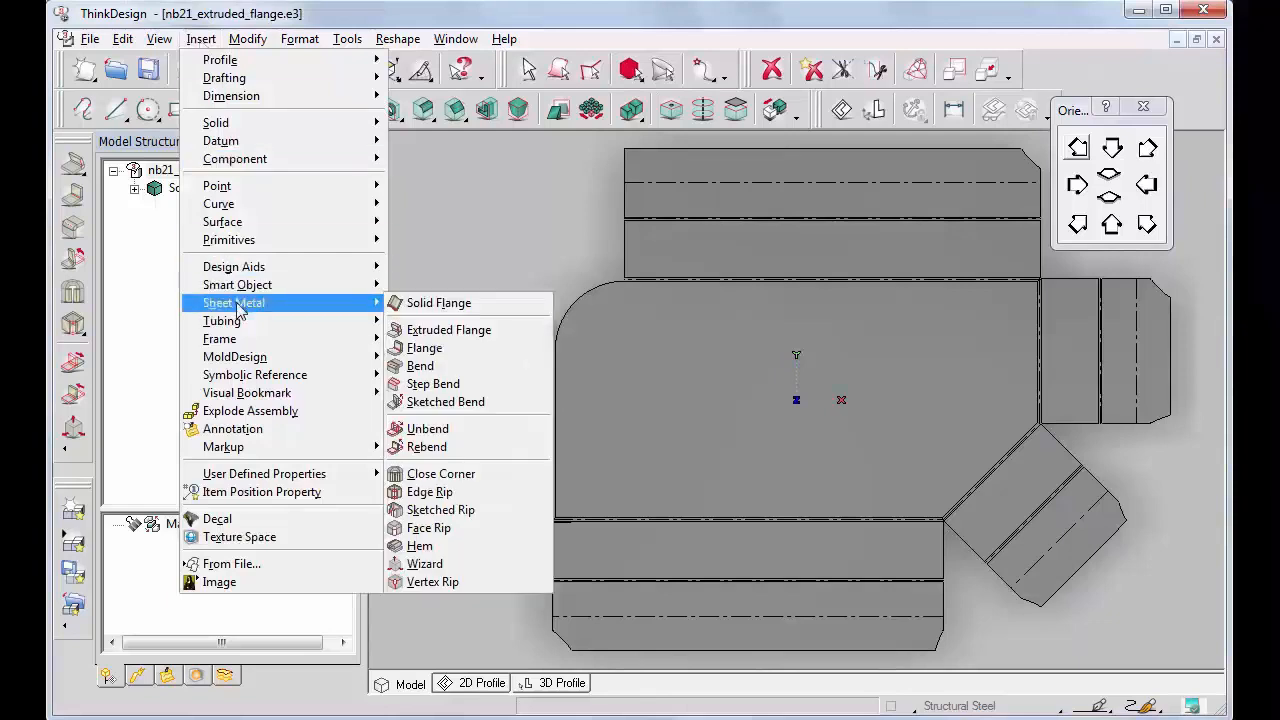
click(423, 446)
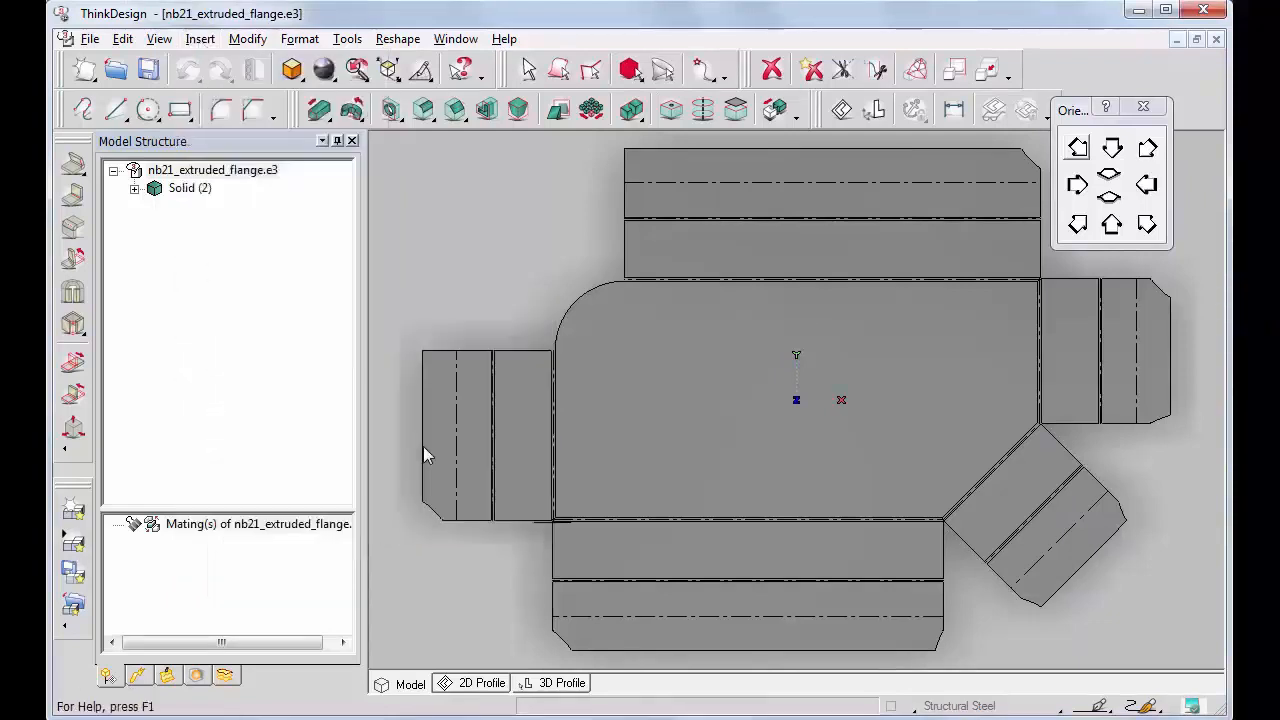
click(582, 304)
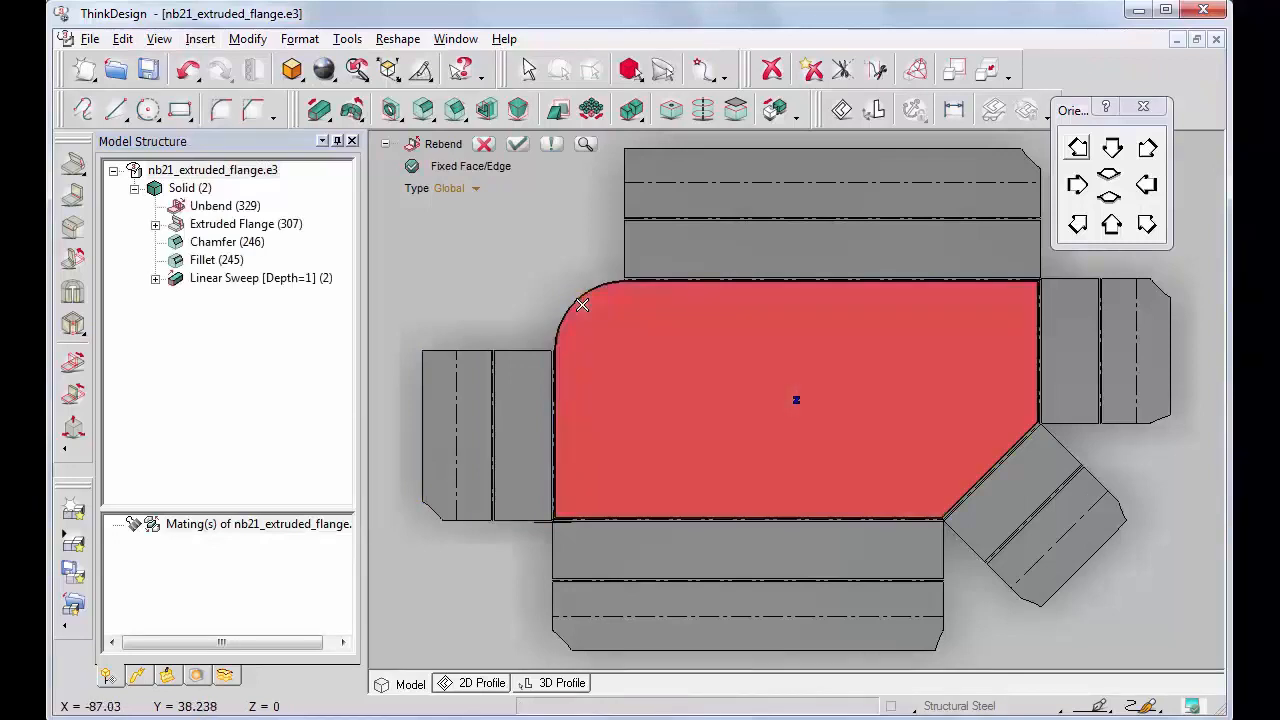
click(517, 145)
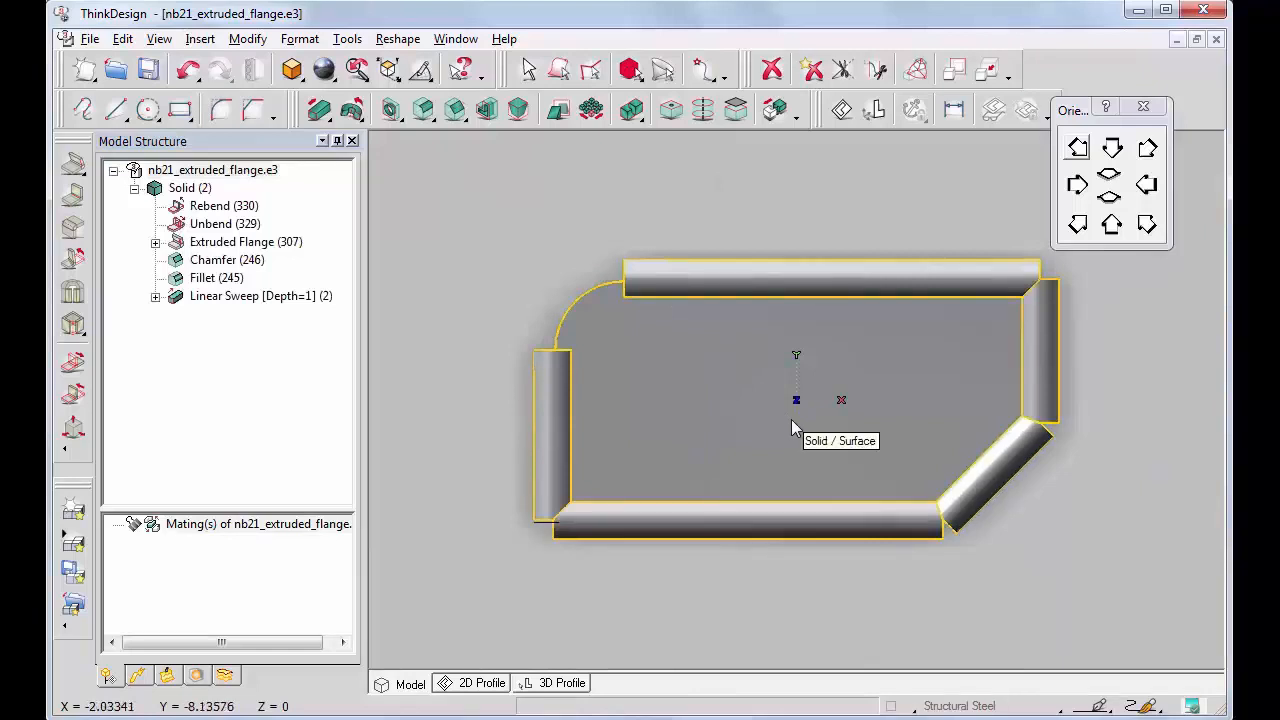
click(1078, 226)
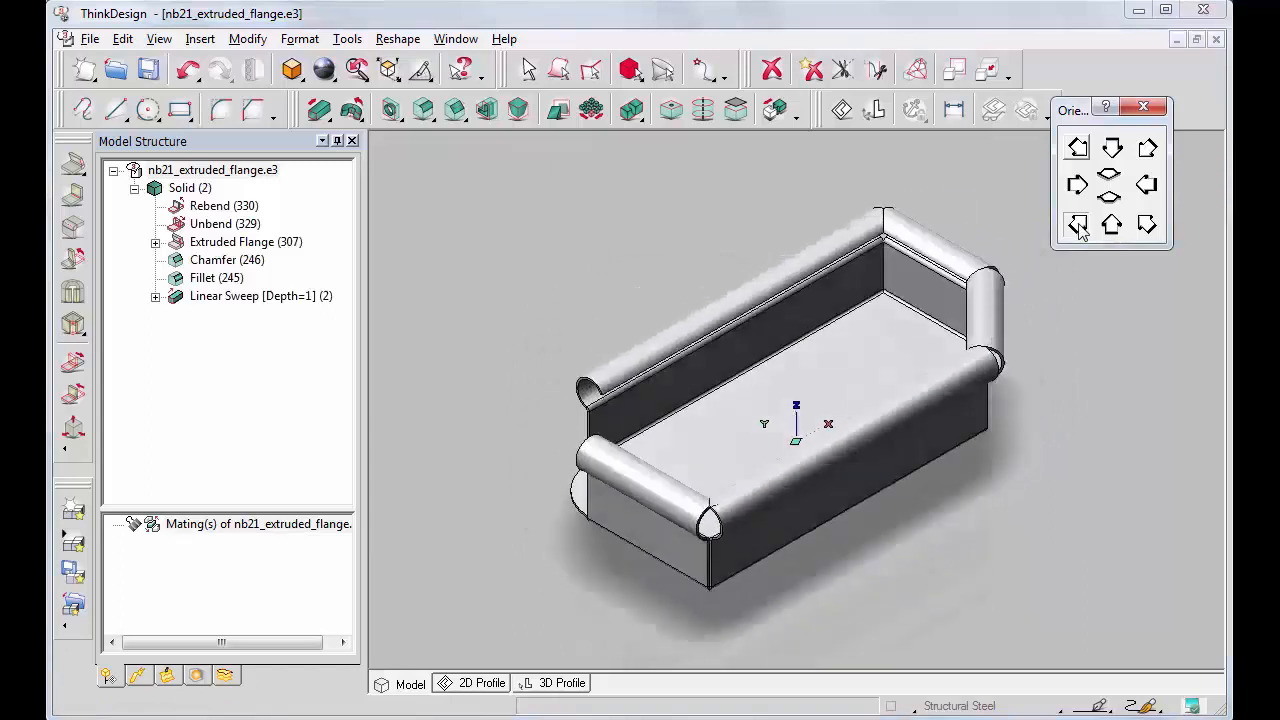